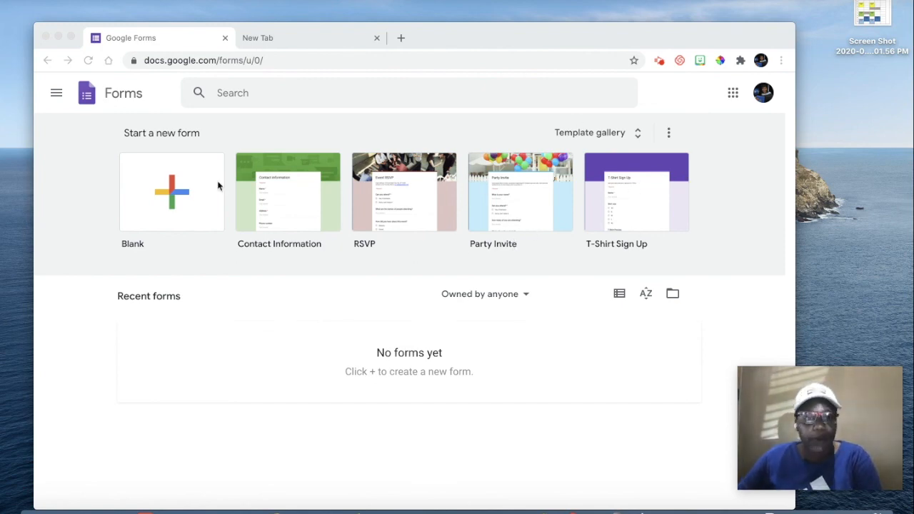
Step: Create a new blank form and look through its additional options
left_click(171, 196)
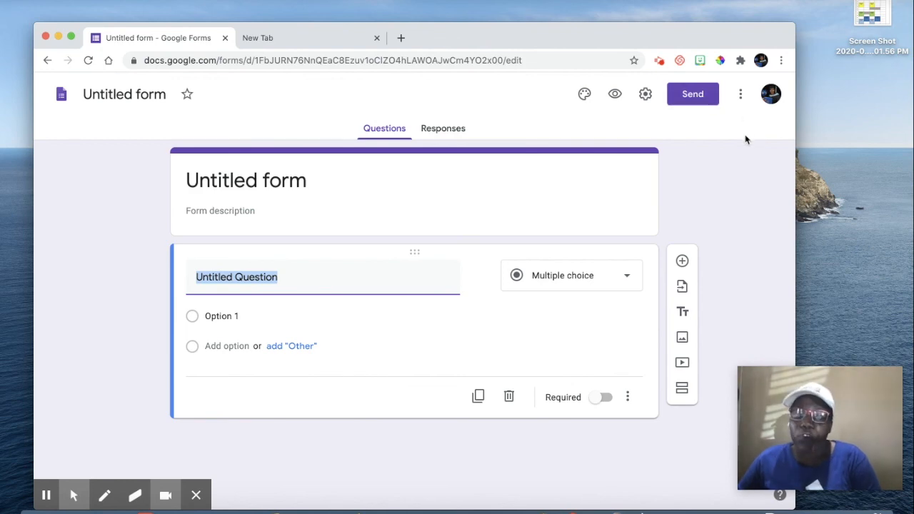
left_click(740, 94)
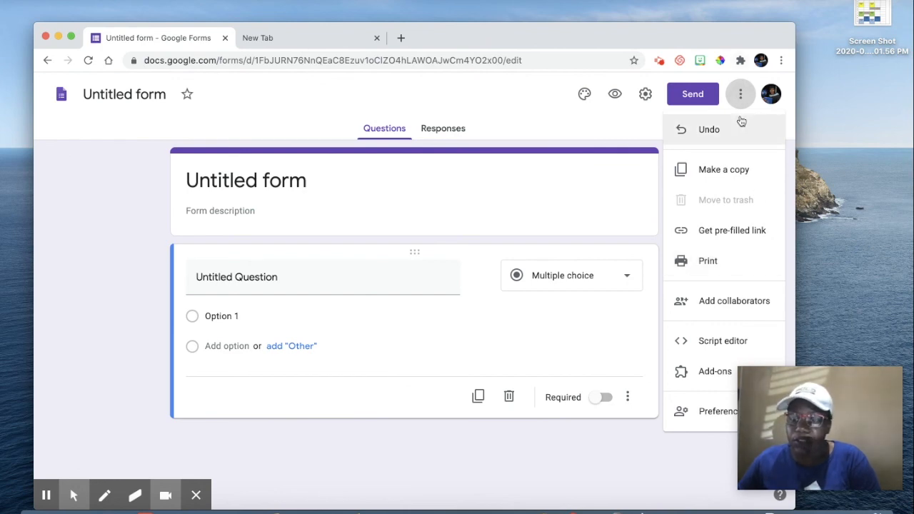
left_click(536, 114)
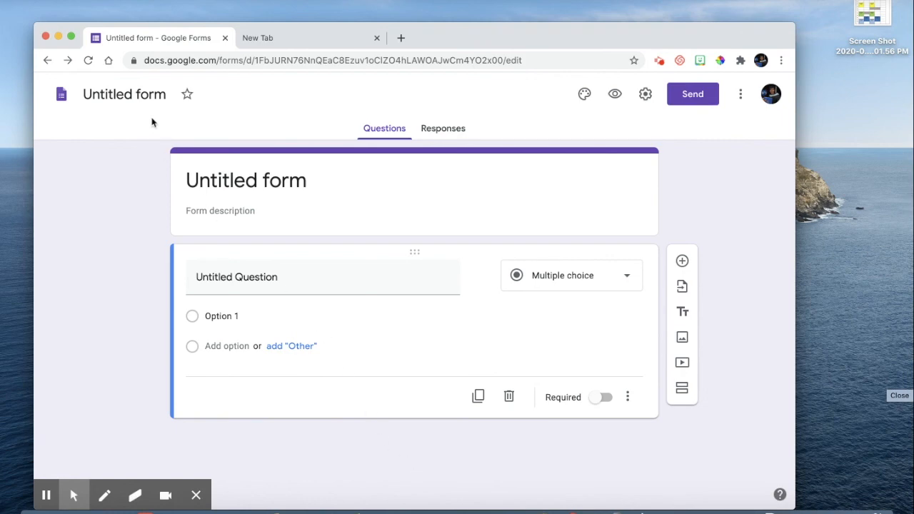
Step: Name the form "Attendance Register" and apply the same name as its title
left_click(168, 91)
type("U")
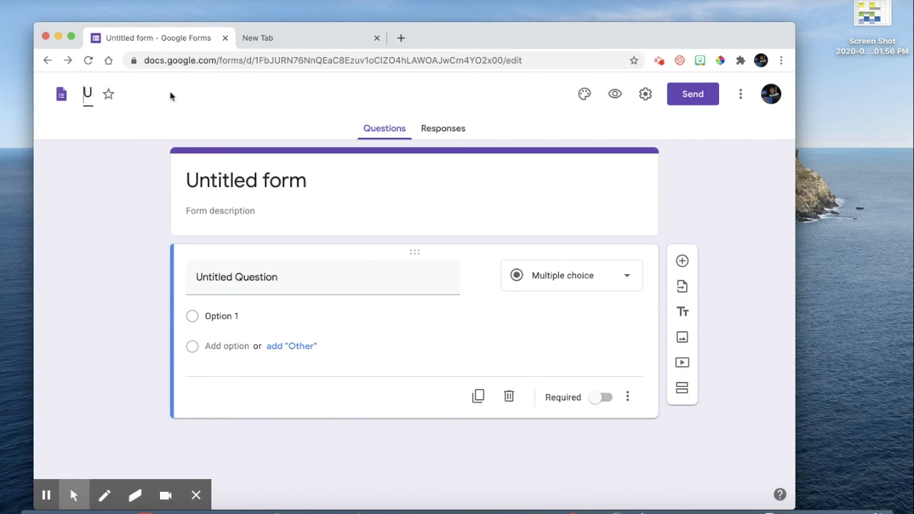
type("s")
key("BackSpace")
key("BackSpace")
type("Ata")
key("BackSpace")
type("ta")
key("BackSpace")
type("endance ")
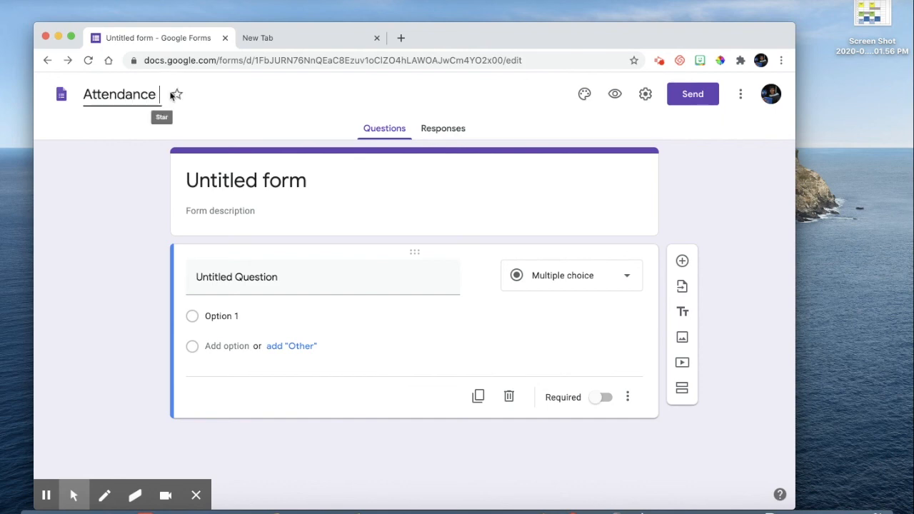
type("Register")
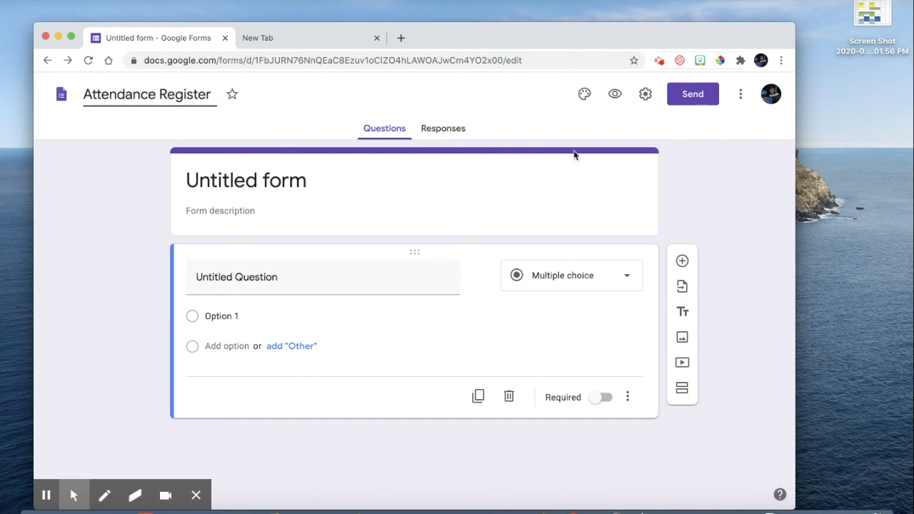
left_click(265, 201)
left_click(251, 208)
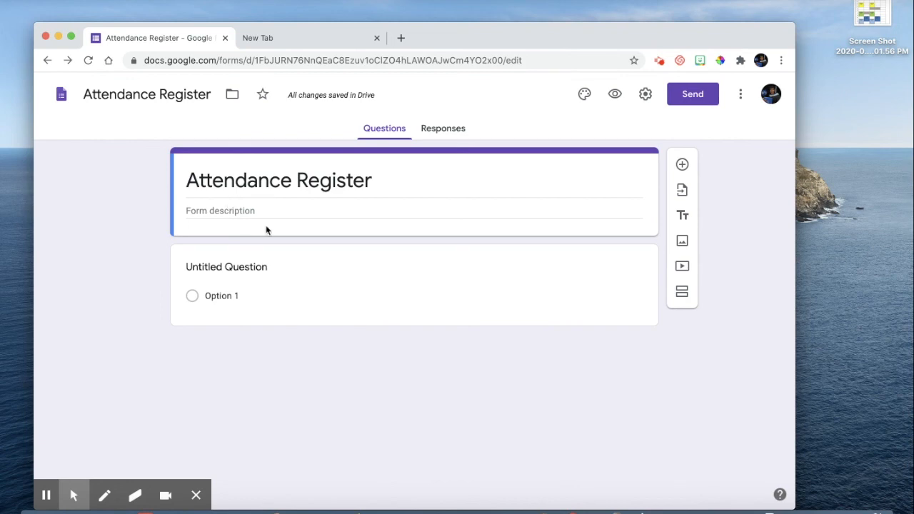
Step: Upload the "Give yourself some credit and some flowers!" PNG from Downloads as the form's header image, keeping the full crop
left_click(585, 93)
left_click(664, 224)
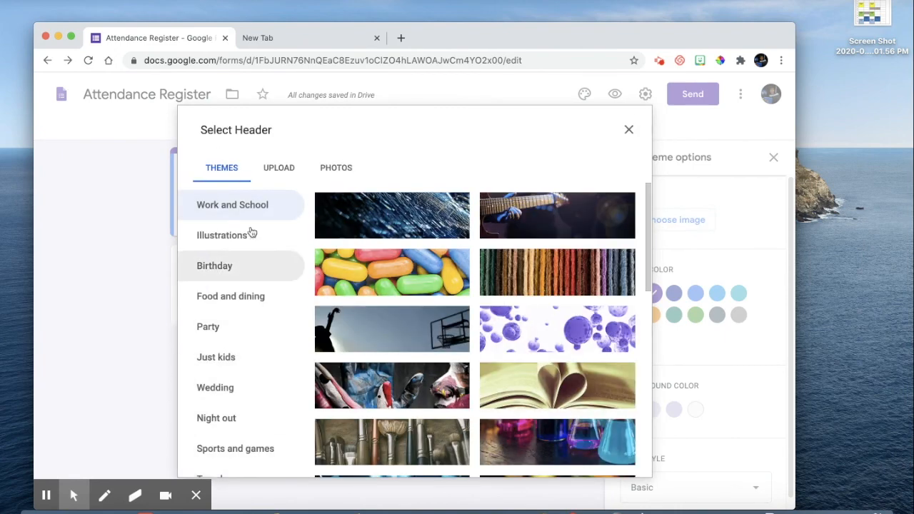
left_click(280, 172)
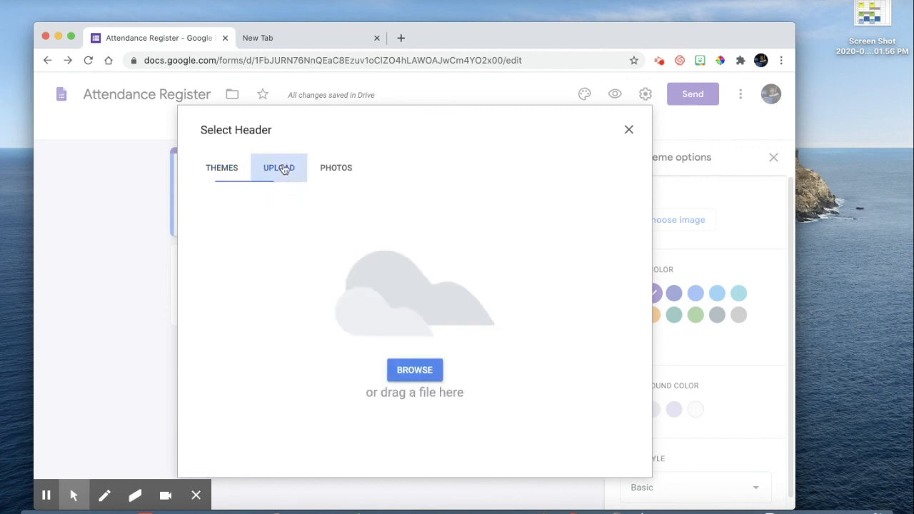
left_click(334, 168)
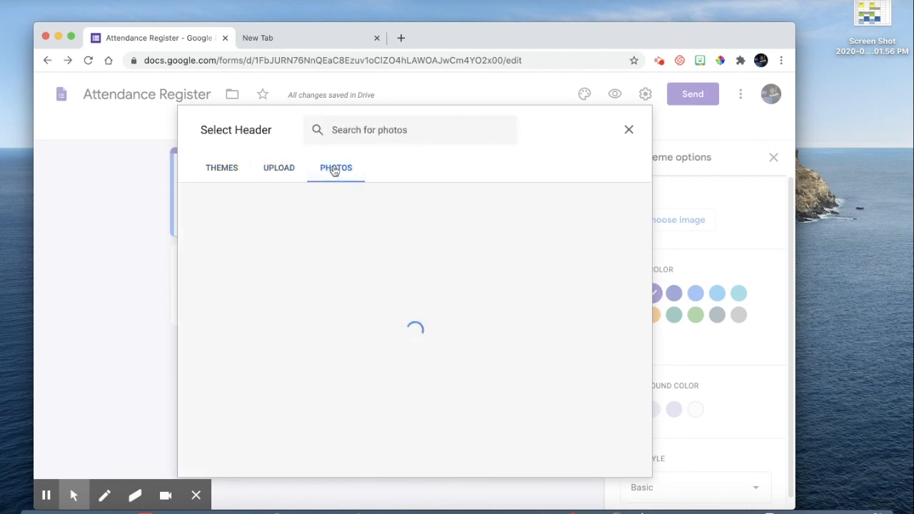
left_click(279, 172)
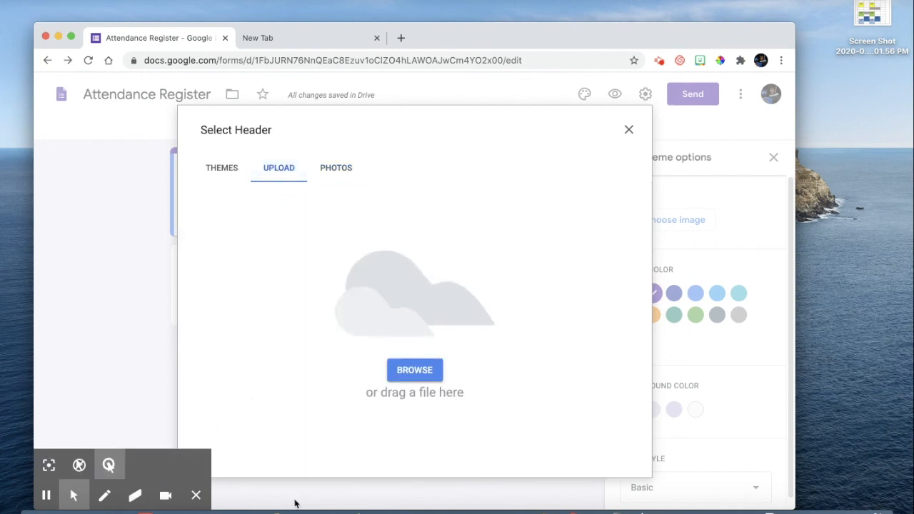
left_click(416, 373)
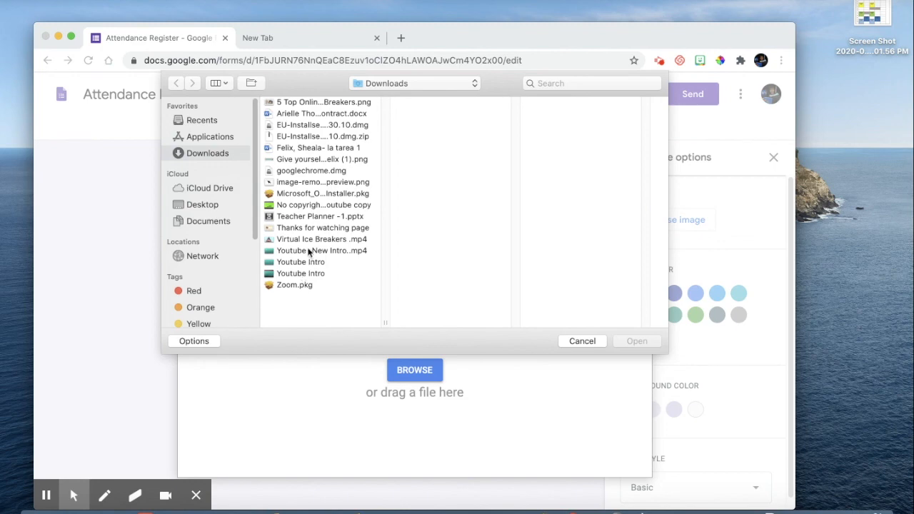
left_click(311, 160)
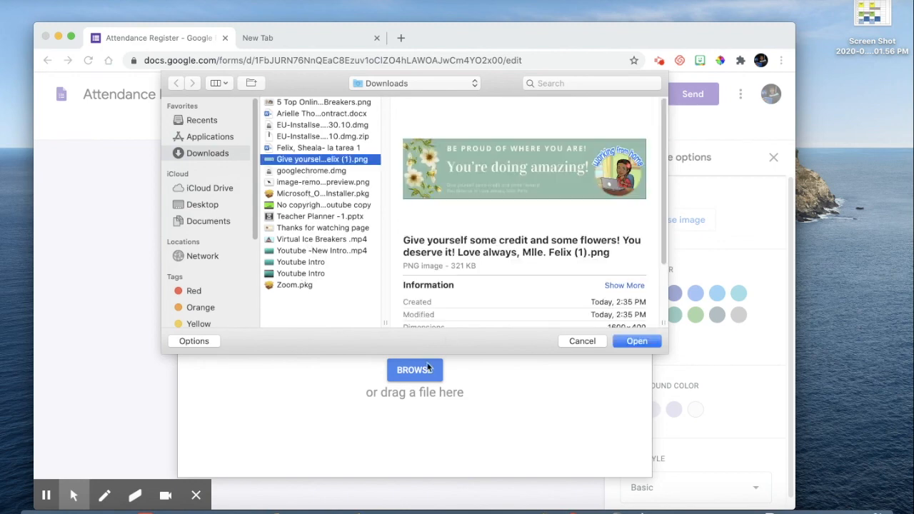
left_click(637, 342)
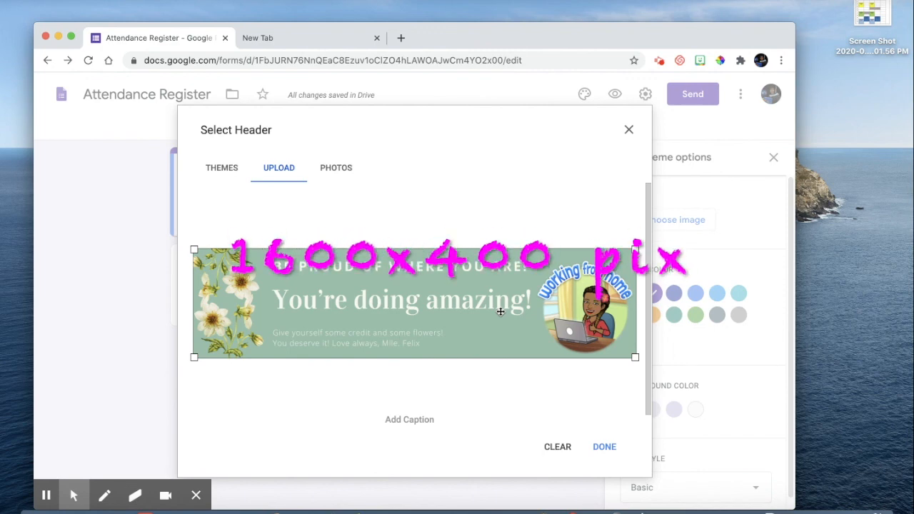
left_click(611, 457)
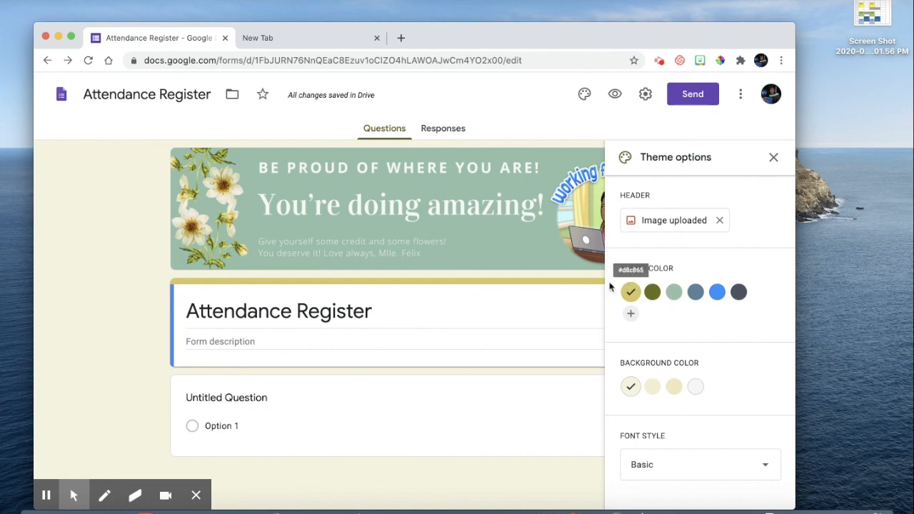
Step: Try several of the suggested theme colours on the form and set it back to yellow #d8c865
left_click(652, 293)
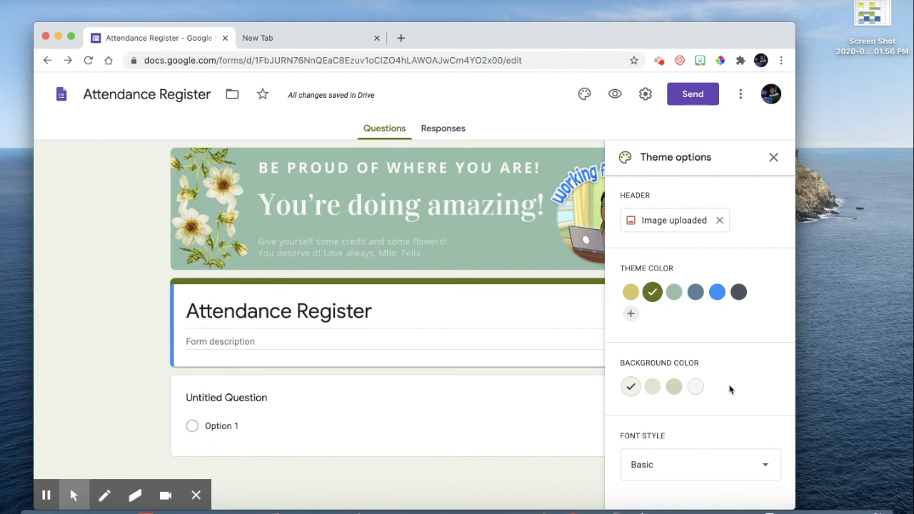
left_click(628, 293)
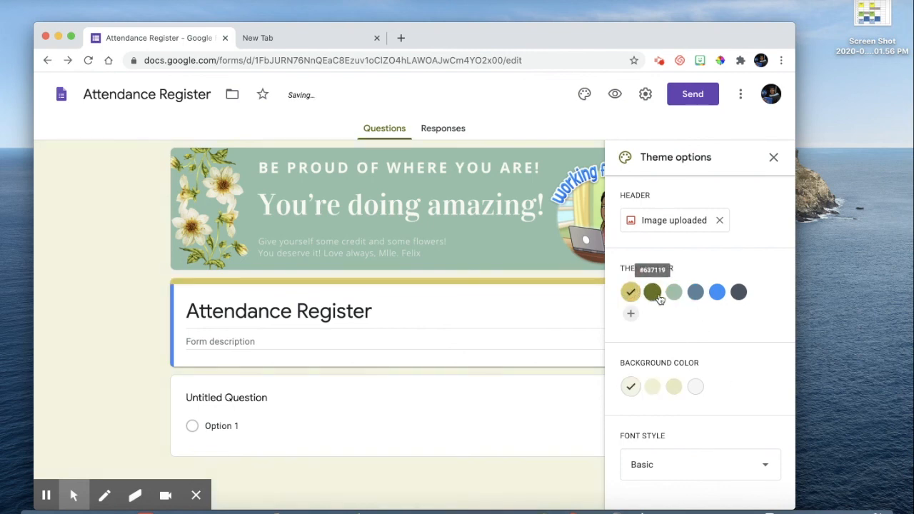
left_click(714, 298)
left_click(738, 293)
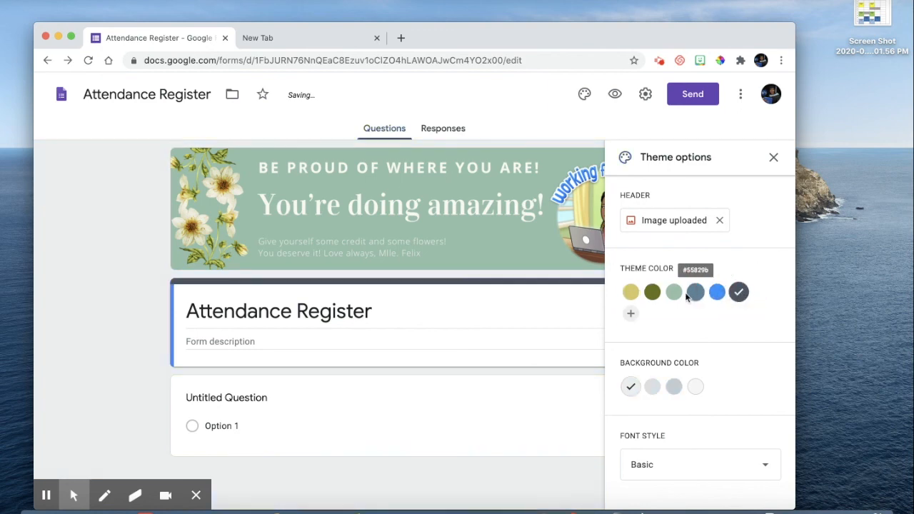
left_click(673, 294)
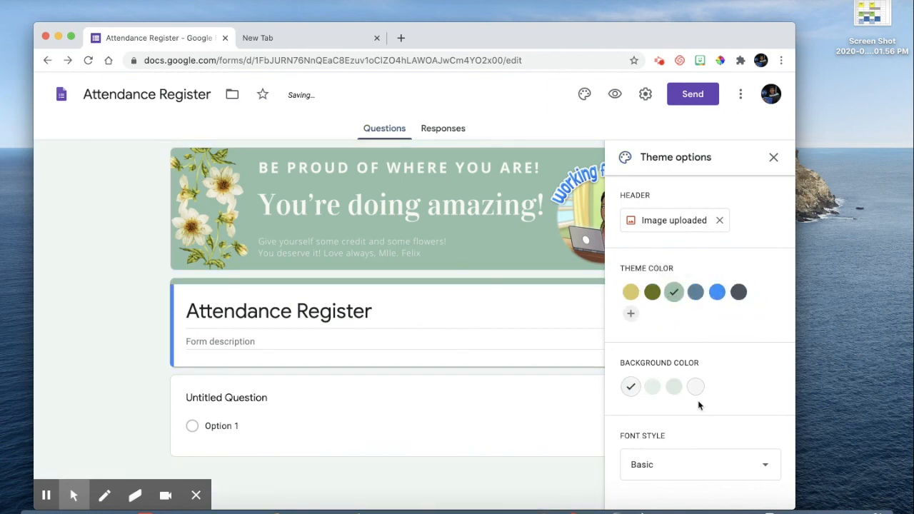
left_click(631, 293)
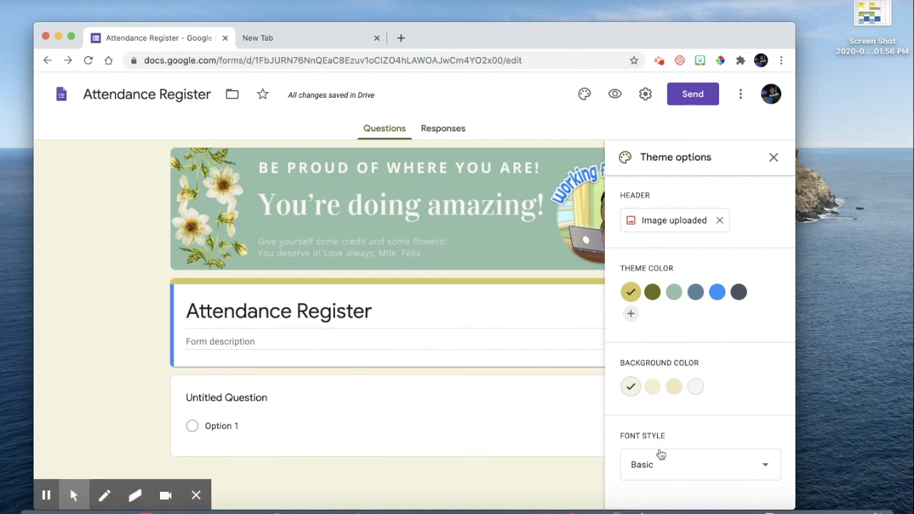
Step: Try the Formal and Decorative font styles, set the form's font style to Playful and close the theme options
left_click(686, 468)
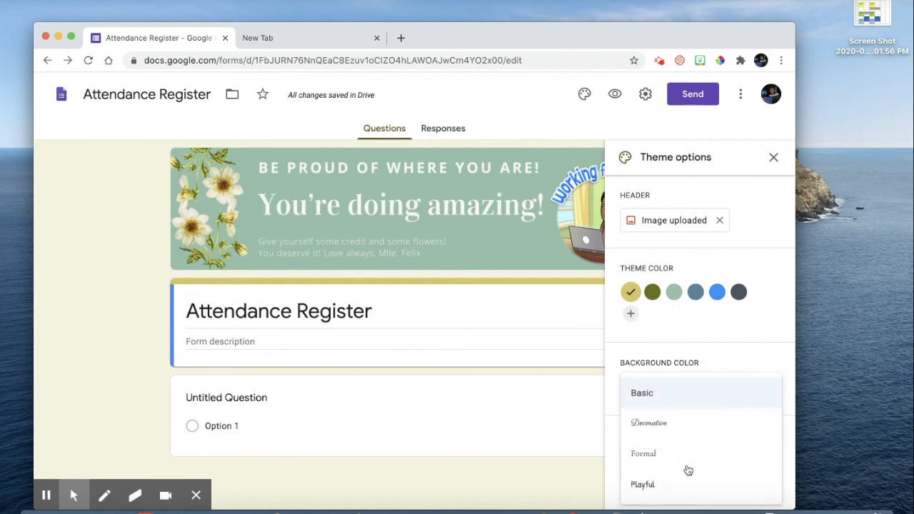
left_click(653, 485)
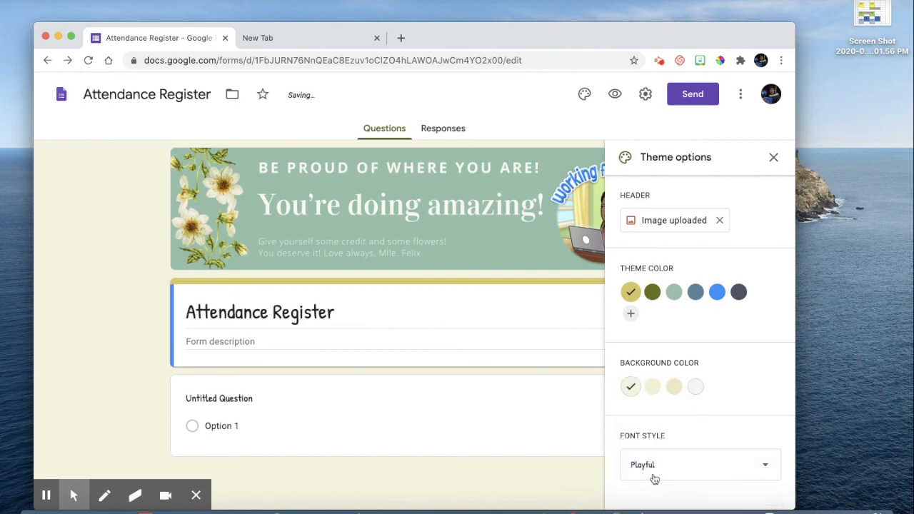
left_click(673, 469)
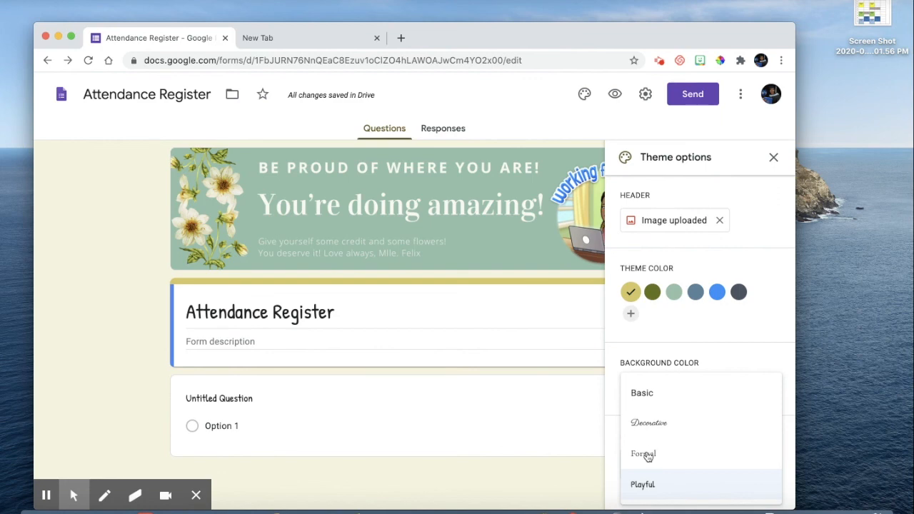
left_click(645, 454)
left_click(647, 470)
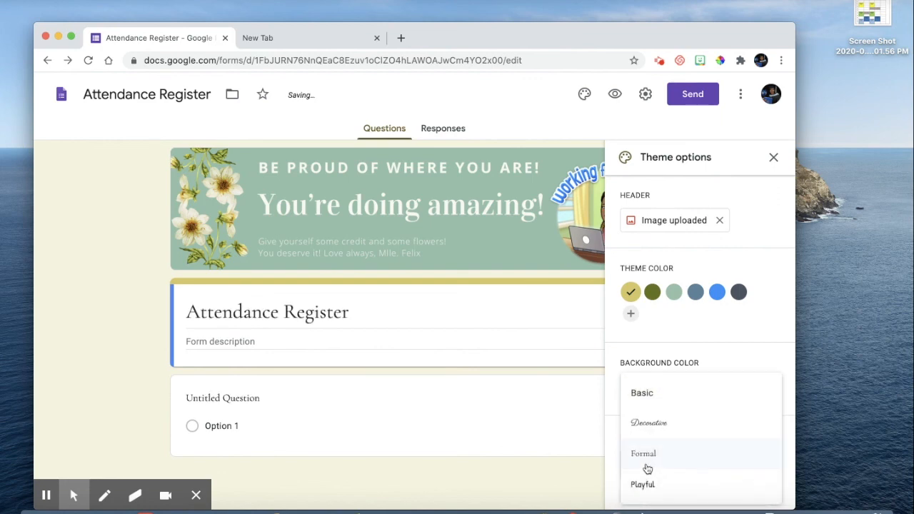
left_click(655, 424)
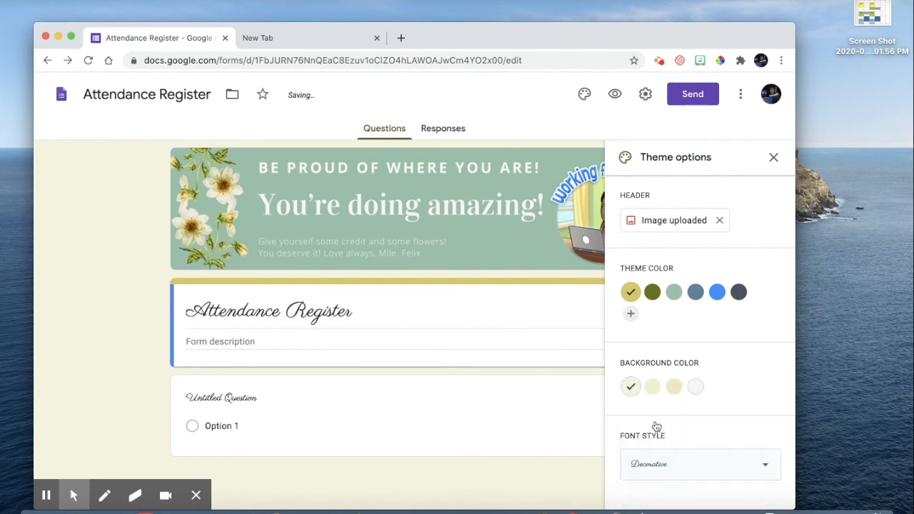
left_click(668, 468)
left_click(650, 488)
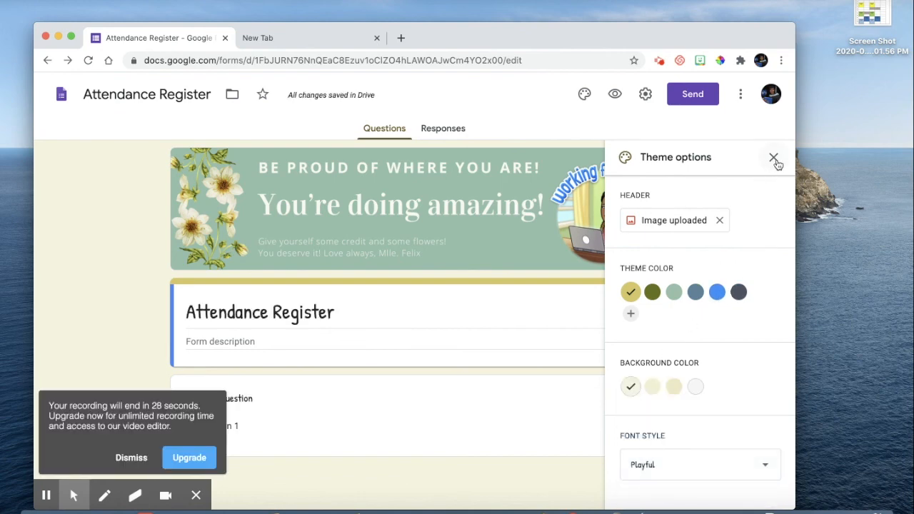
left_click(772, 158)
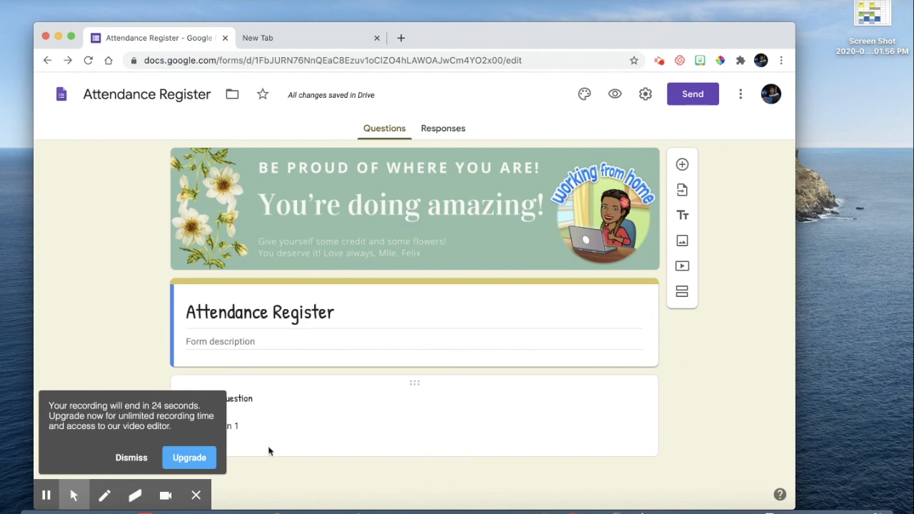
Step: Enter "Select your name, then answer the question below" as the form description
left_click(268, 342)
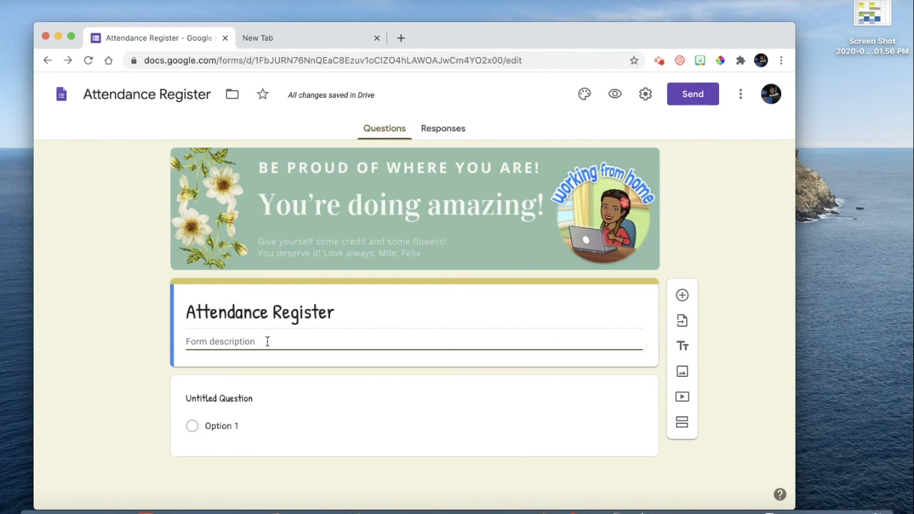
type("Select your name, then answer the question below")
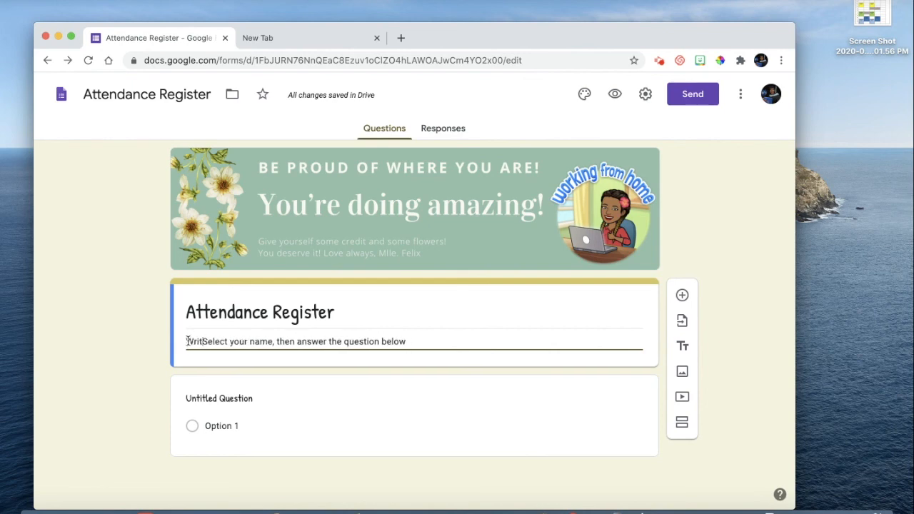
Step: Insert "Fill in today's date, then" at the start of the form description and make the following "select" lowercase
left_click(187, 341)
key("Delete")
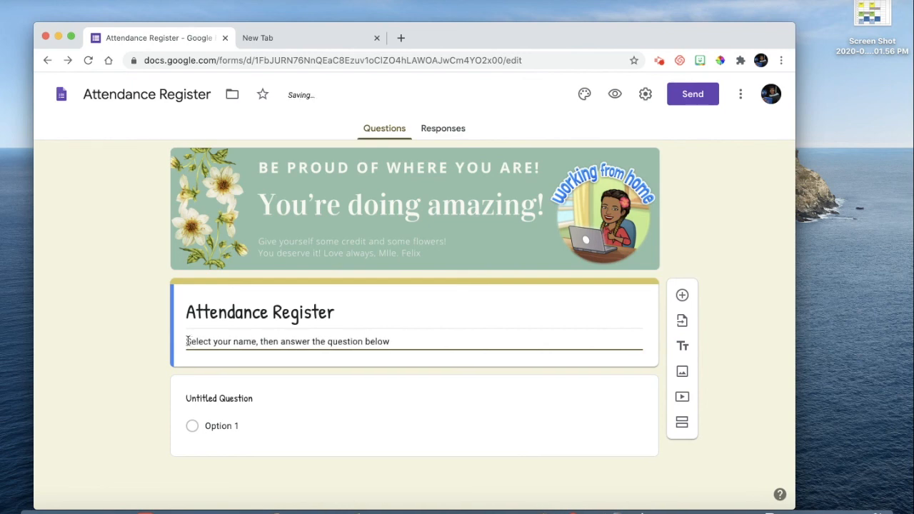
type("Fill int")
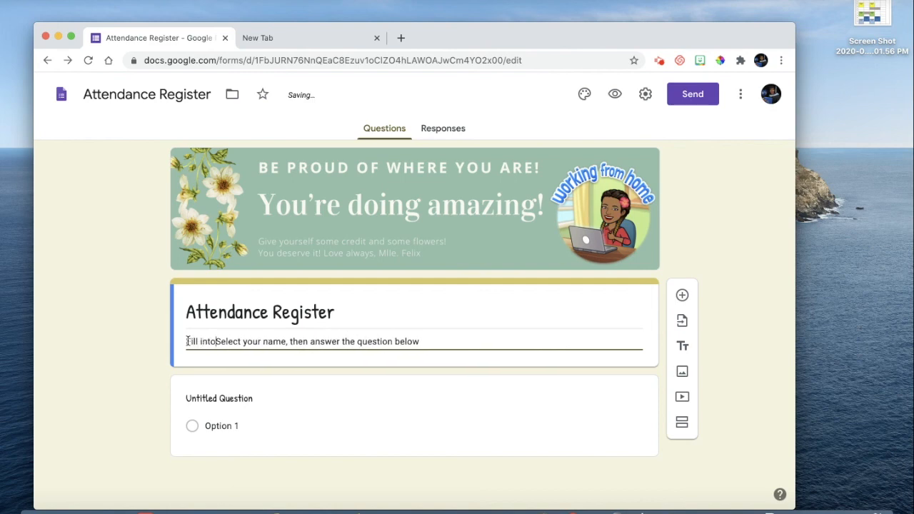
key("BackSpace")
type("today")
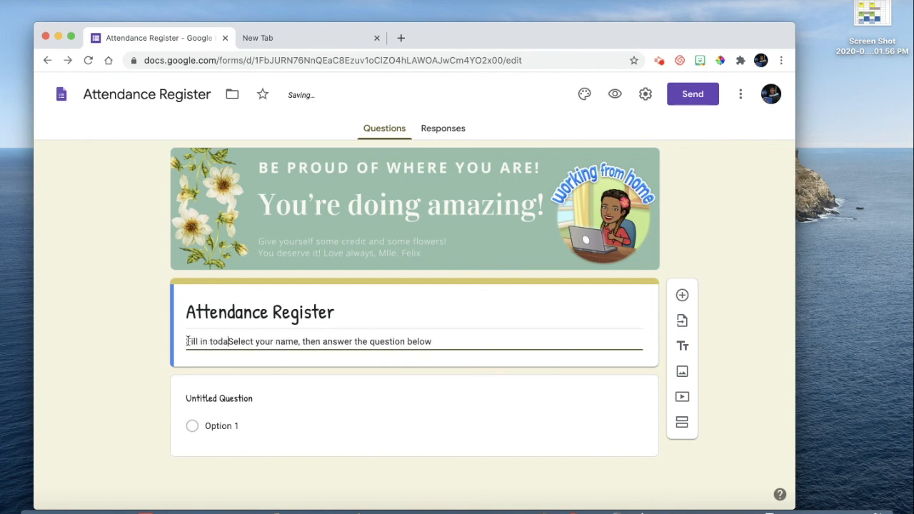
type("'s date")
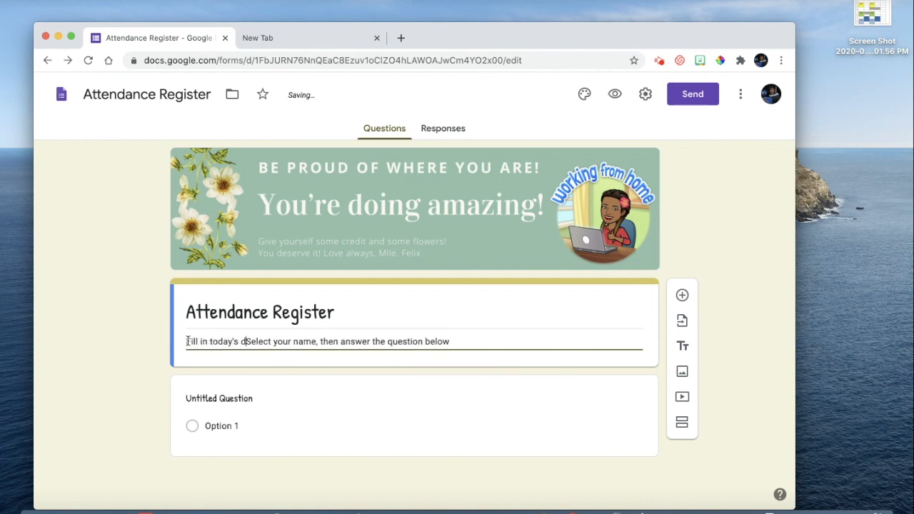
type(", then")
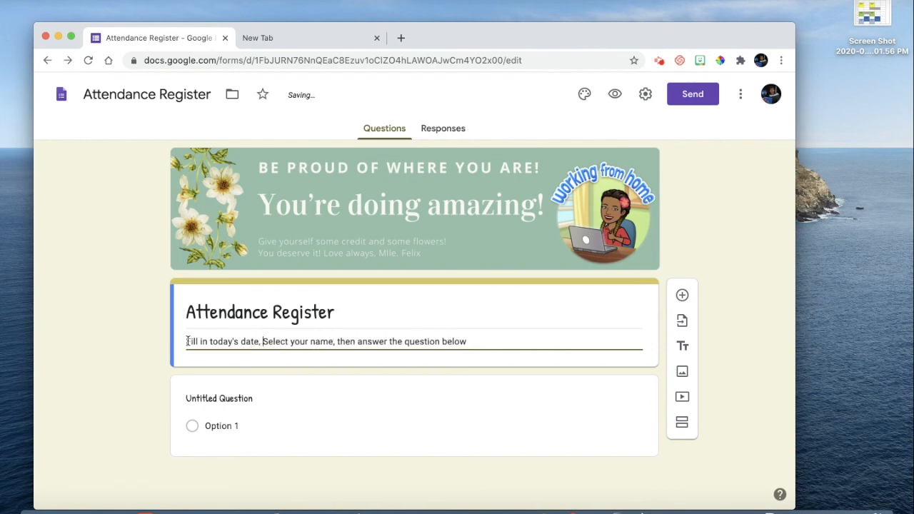
key("BackSpace")
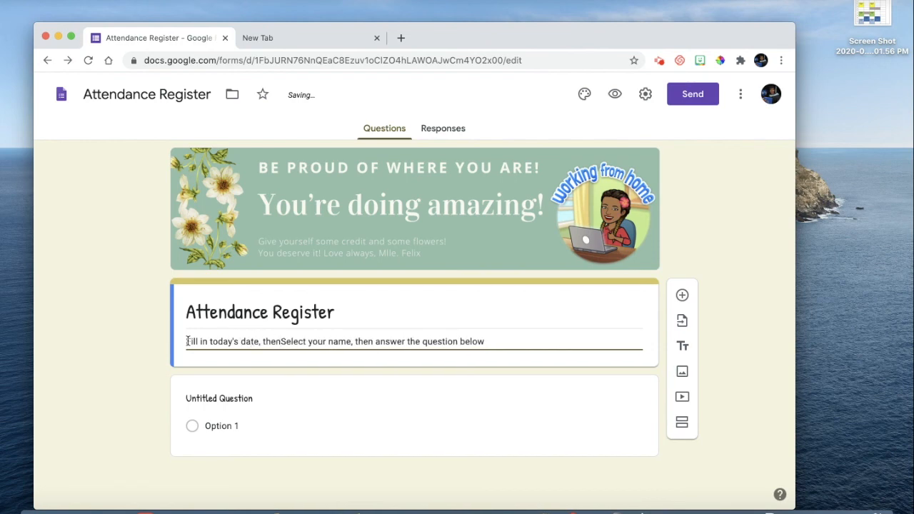
left_click(284, 341)
key("BackSpace")
type("s")
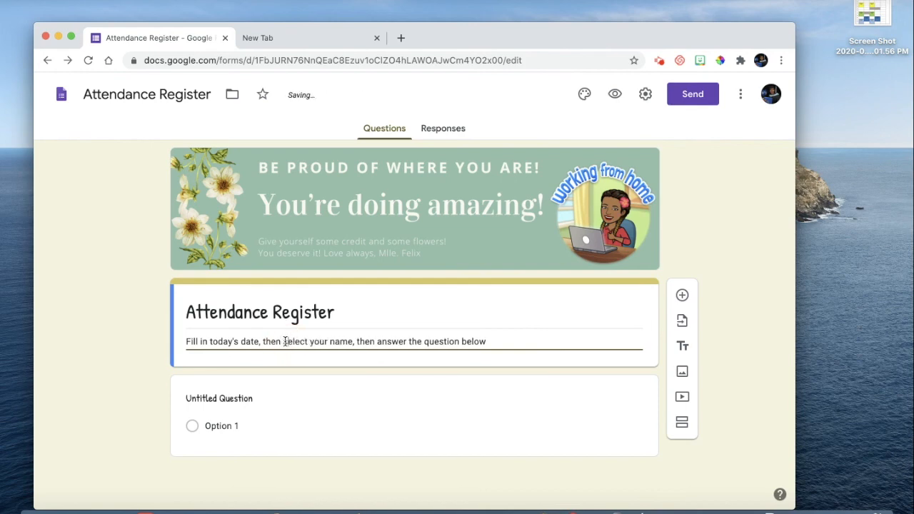
Step: Replace the "then" before "answer the question below" in the form description with "and finally"
left_click_drag(351, 342, 369, 344)
left_click(370, 344)
double_click(364, 342)
type("and finally")
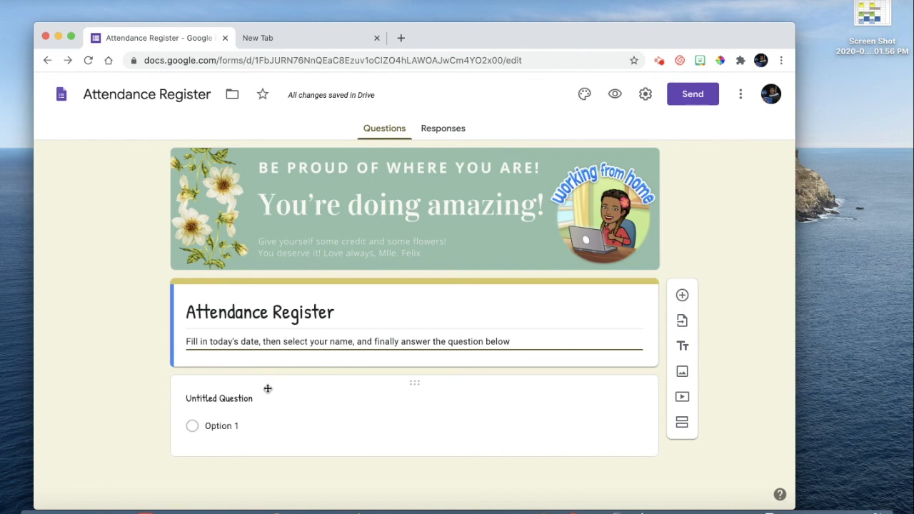
Step: Change the untitled question's type to Short answer
left_click(225, 427)
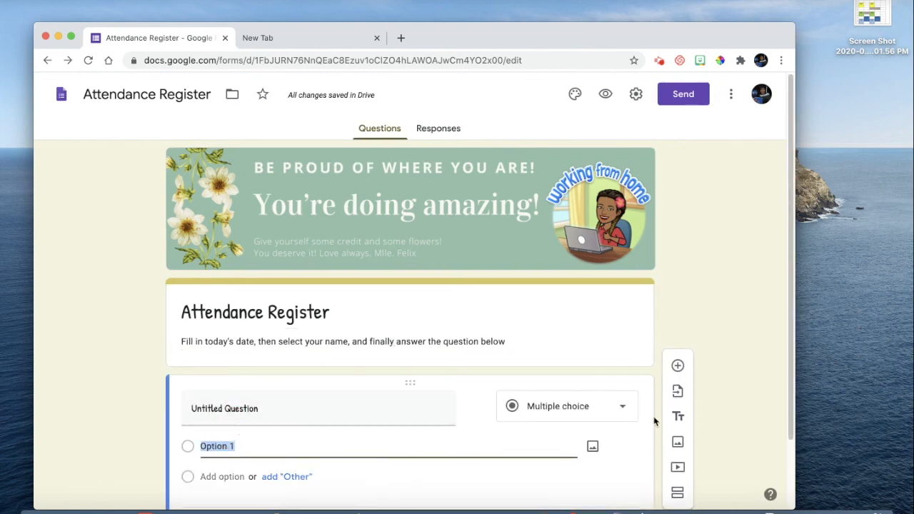
left_click(615, 405)
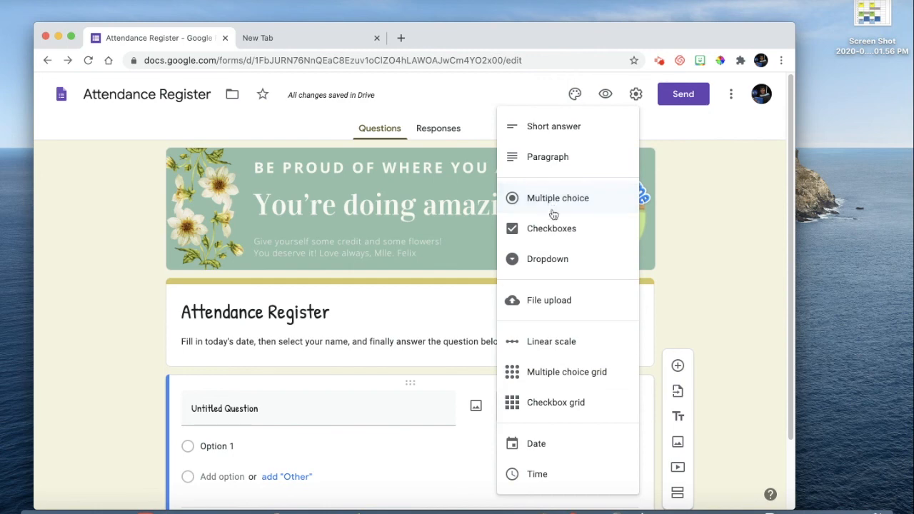
left_click(557, 134)
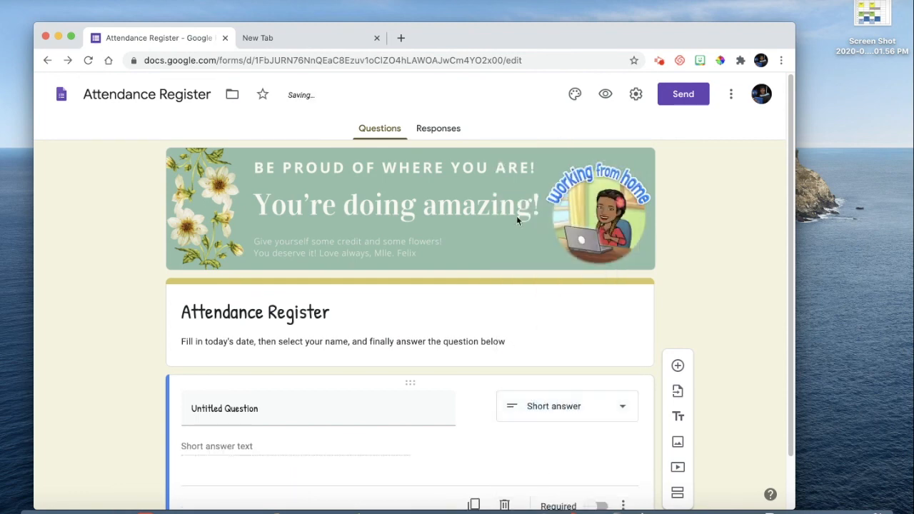
Step: Title the short-answer question "Fill in today's date" and make it required
left_click(268, 404)
key("BackSpace")
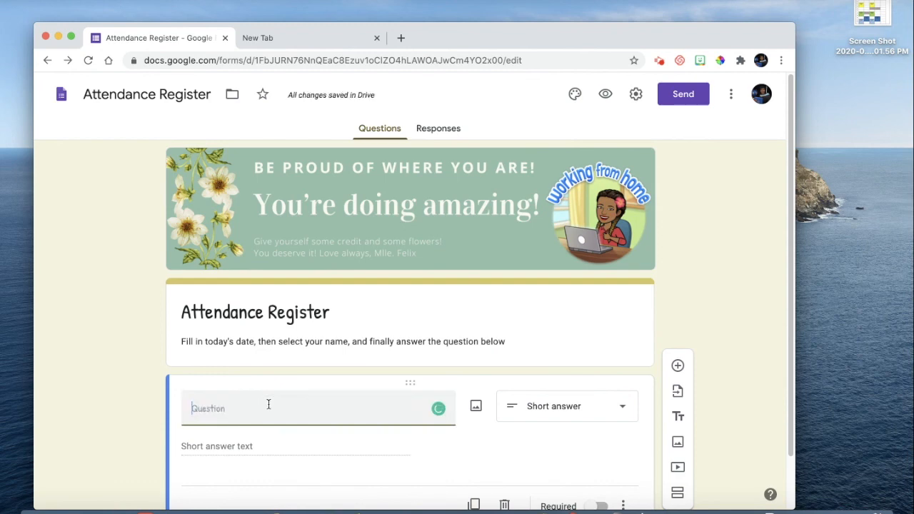
type("Wr")
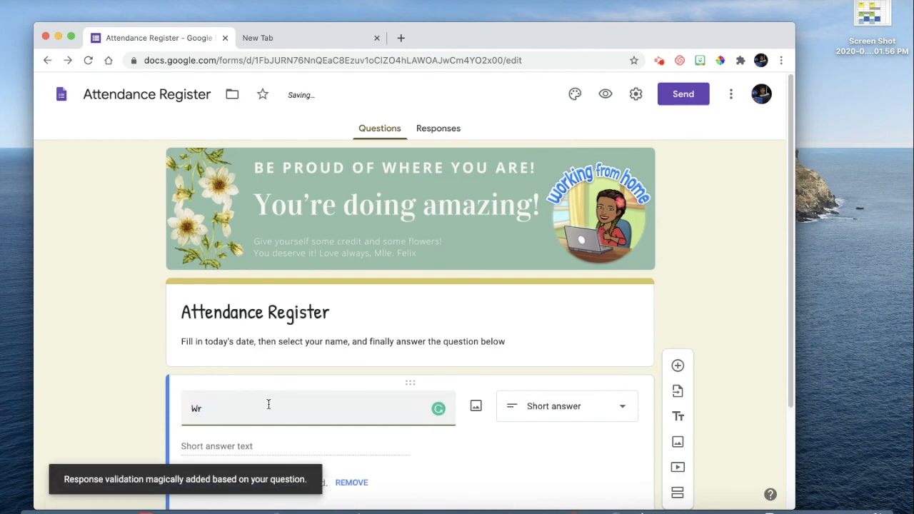
key("BackSpace")
key("BackSpace")
type("WFil")
type("l")
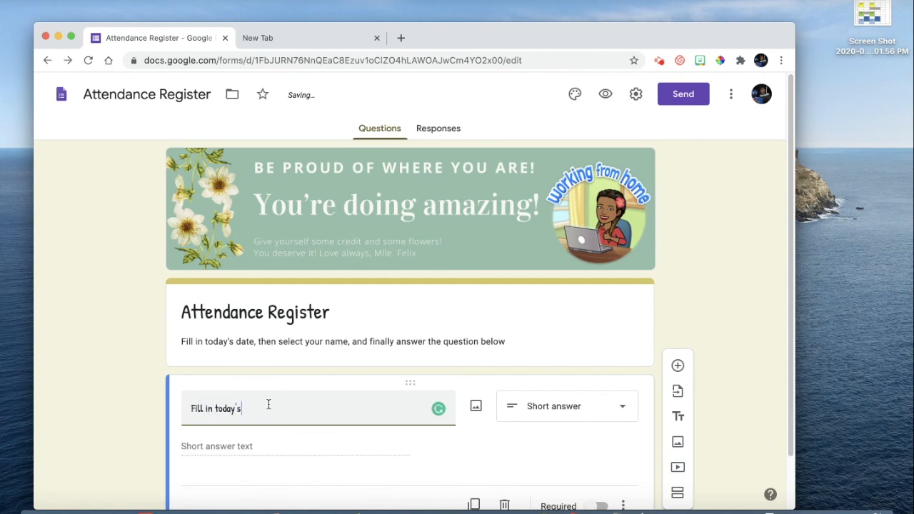
type("date")
left_click(287, 445)
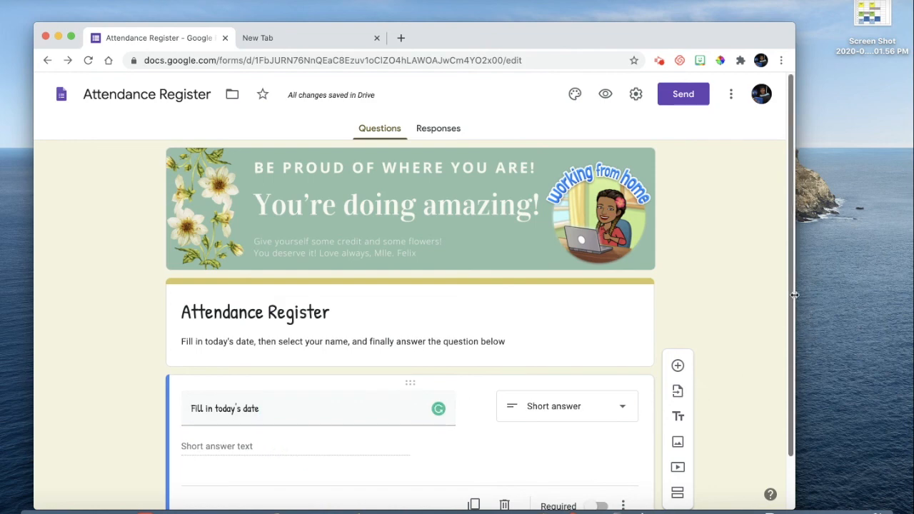
scroll(785, 294, "down", 2)
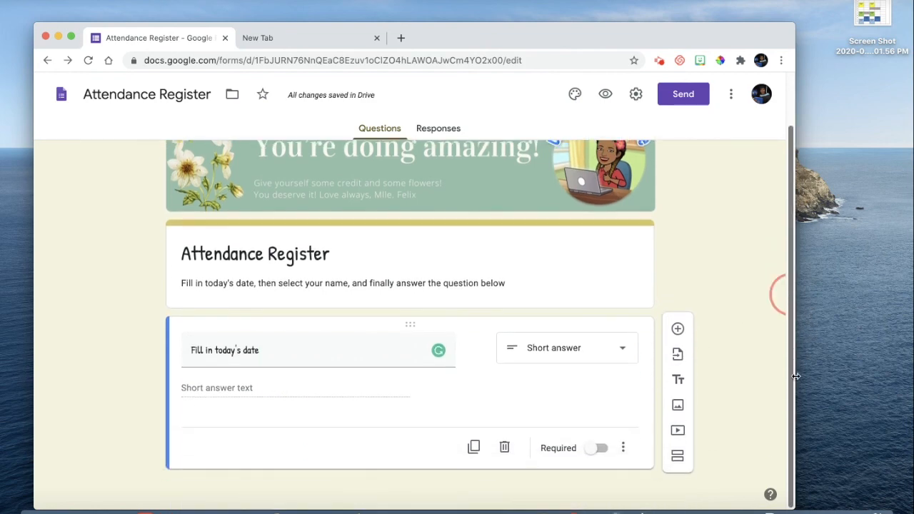
left_click(594, 449)
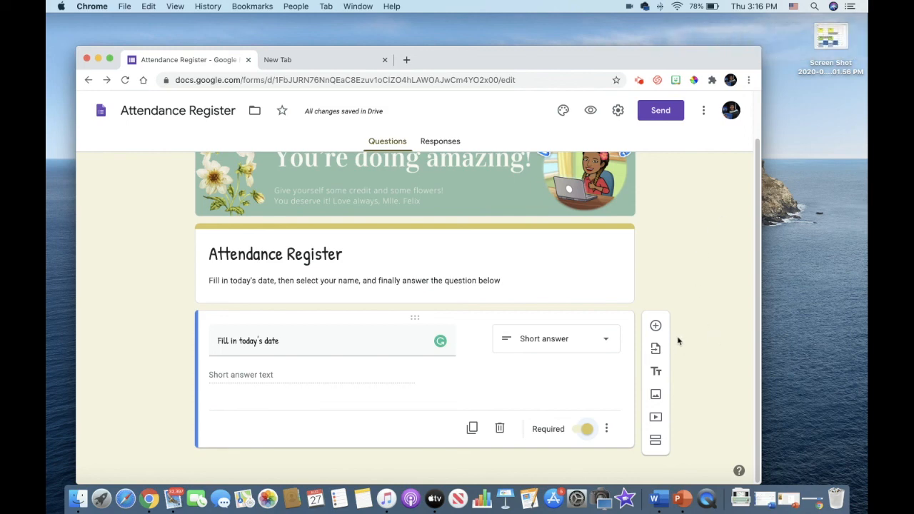
Step: Add a new section after the "Fill in today's date" question
scroll(678, 340, "up", 2)
scroll(678, 340, "down", 2)
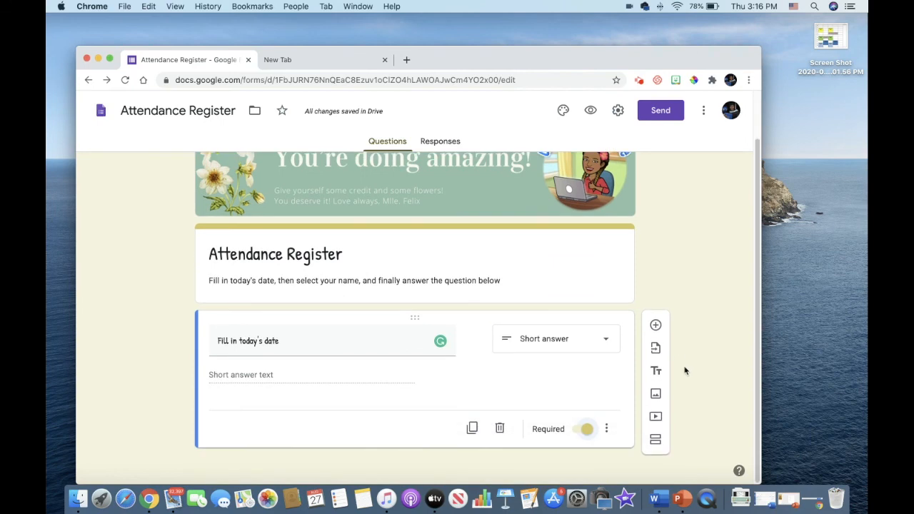
left_click(655, 441)
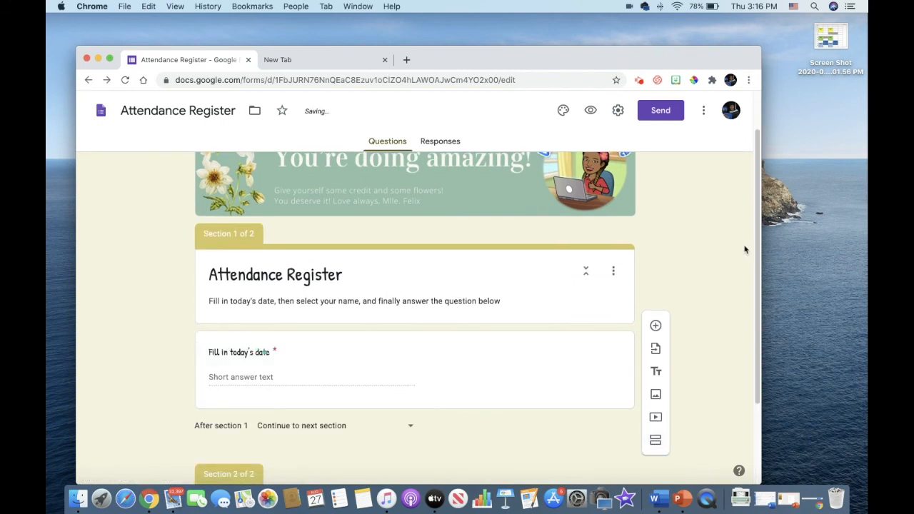
left_click_drag(760, 249, 758, 347)
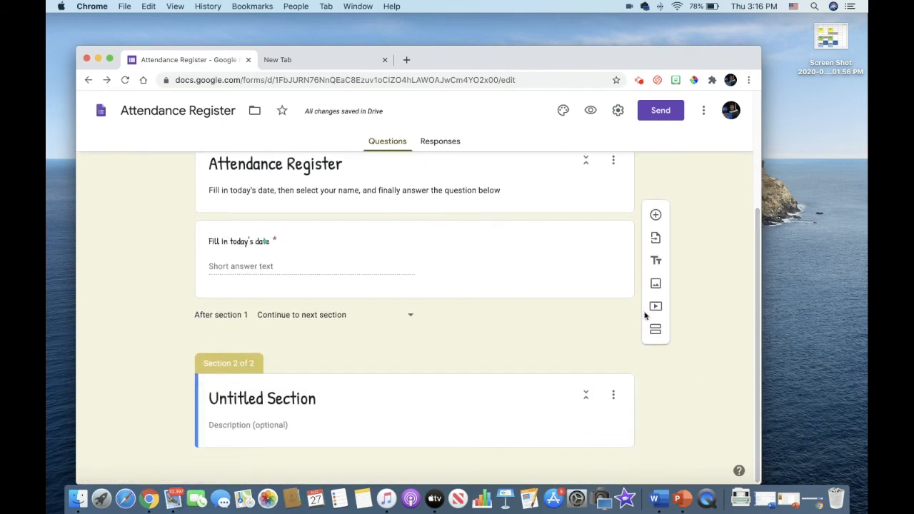
Step: Set the form to go to section 2 (Untitled Section) after section 1
left_click(612, 160)
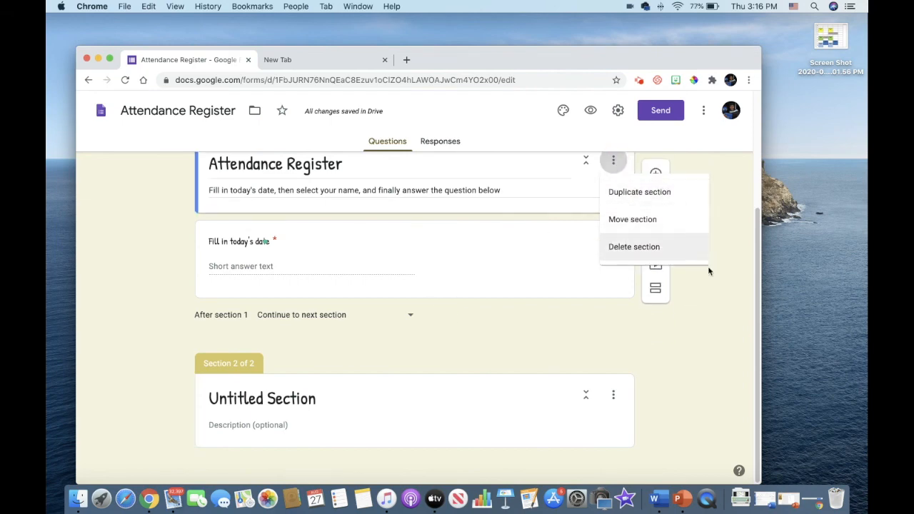
left_click(711, 350)
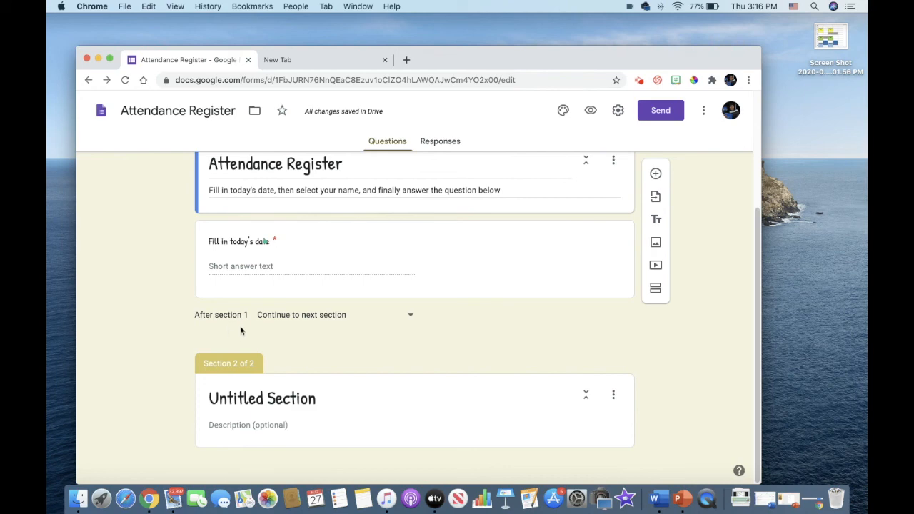
left_click(414, 317)
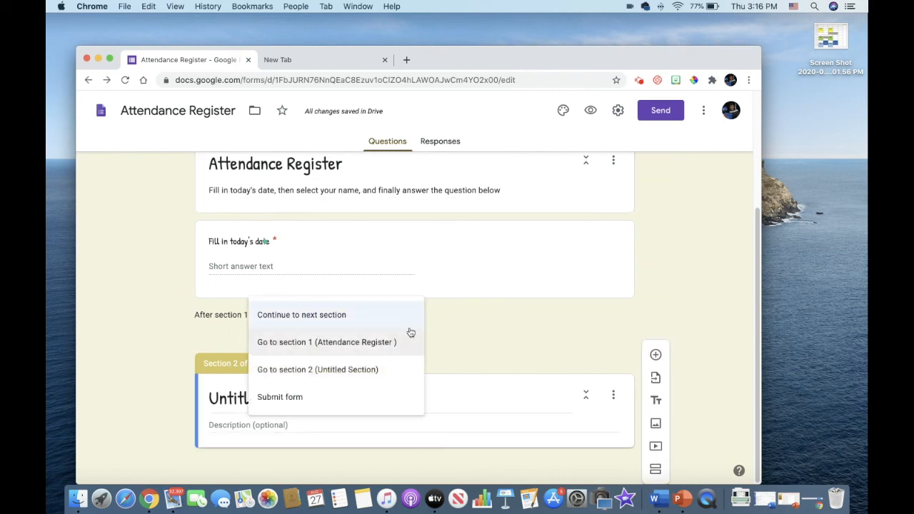
left_click(492, 354)
left_click(400, 316)
left_click(301, 369)
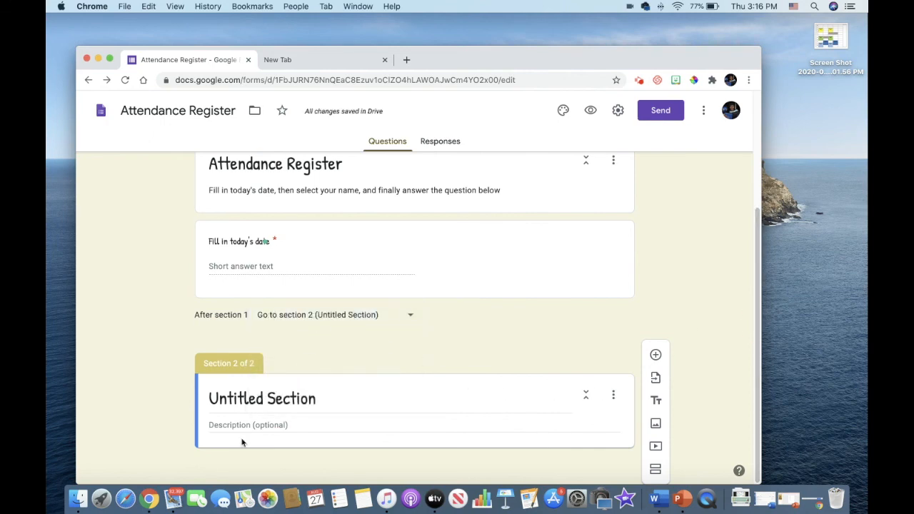
Step: Replace the title of section 2 with "Select your name"
left_click(316, 401)
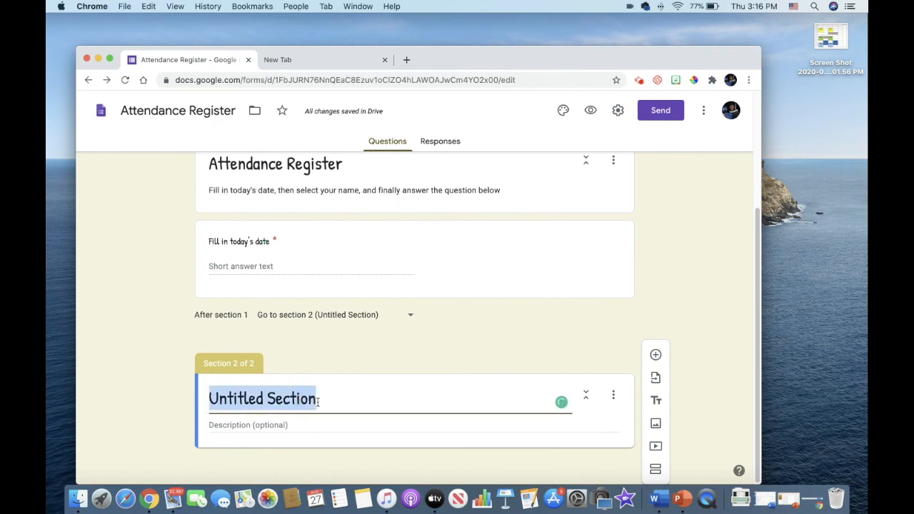
key("BackSpace")
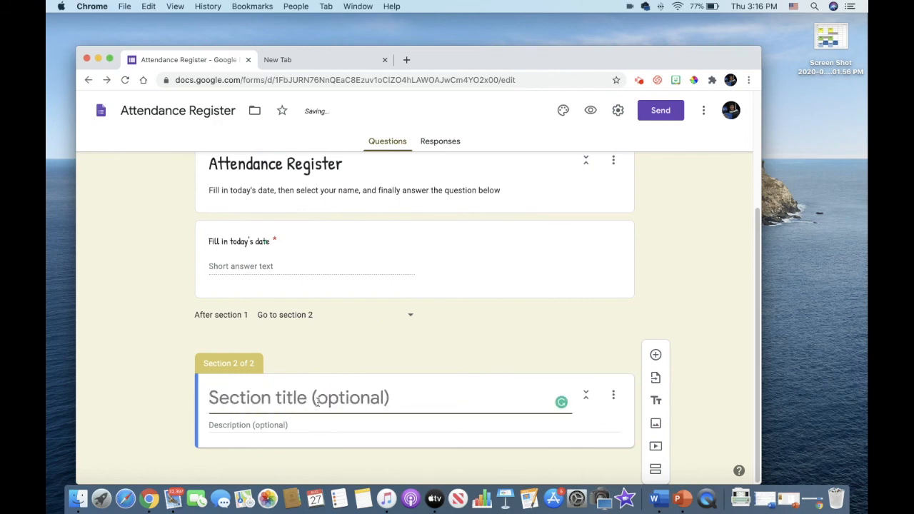
type("Chec")
key("BackSpace")
key("BackSpace")
key("BackSpace")
key("BackSpace")
type("Sel")
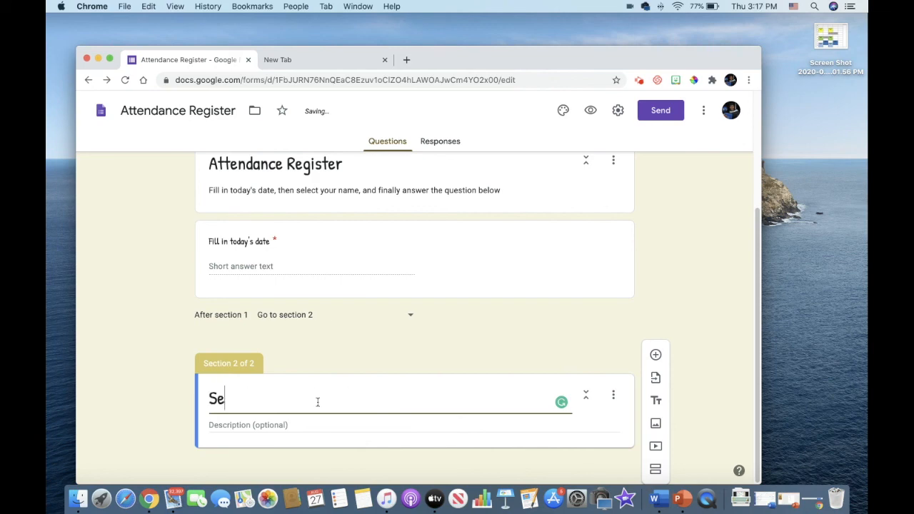
type("ect the")
key("BackSpace")
key("BackSpace")
key("BackSpace")
type("your ")
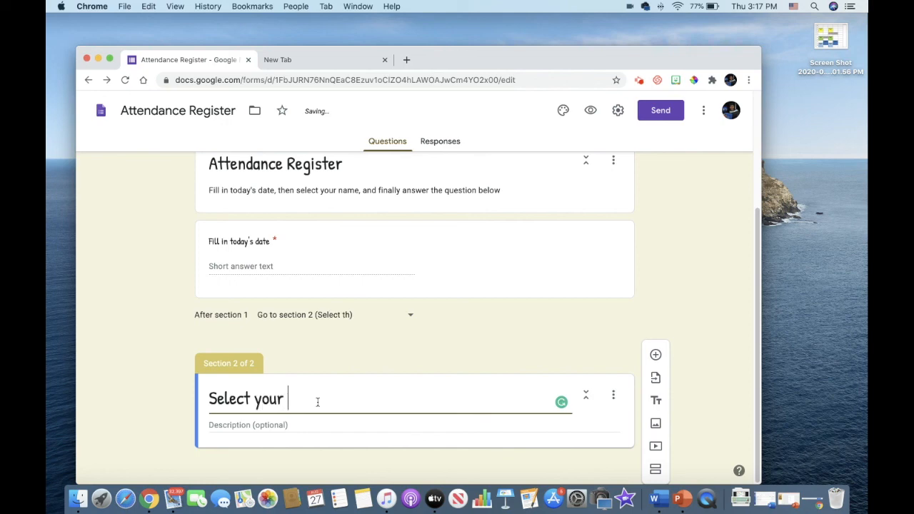
type("name")
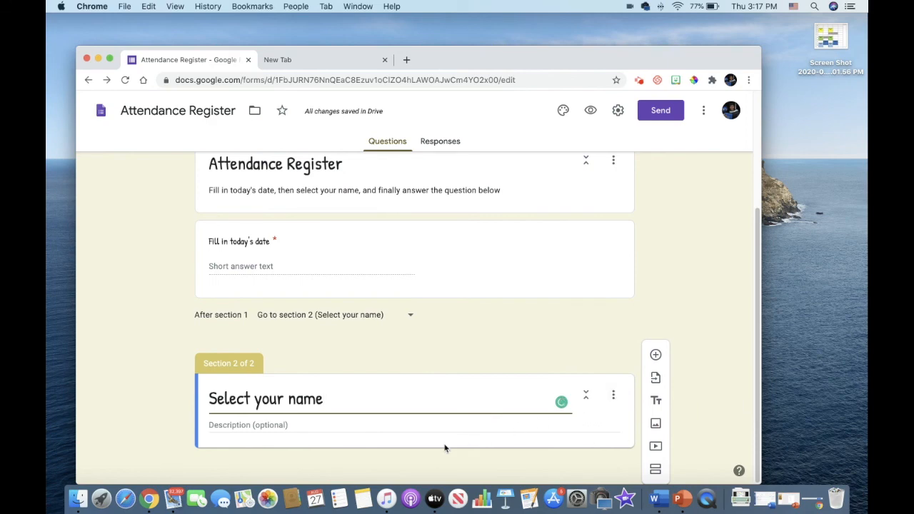
Step: Add a question to the "Select your name" section and set its type to Dropdown
left_click_drag(761, 312, 762, 404)
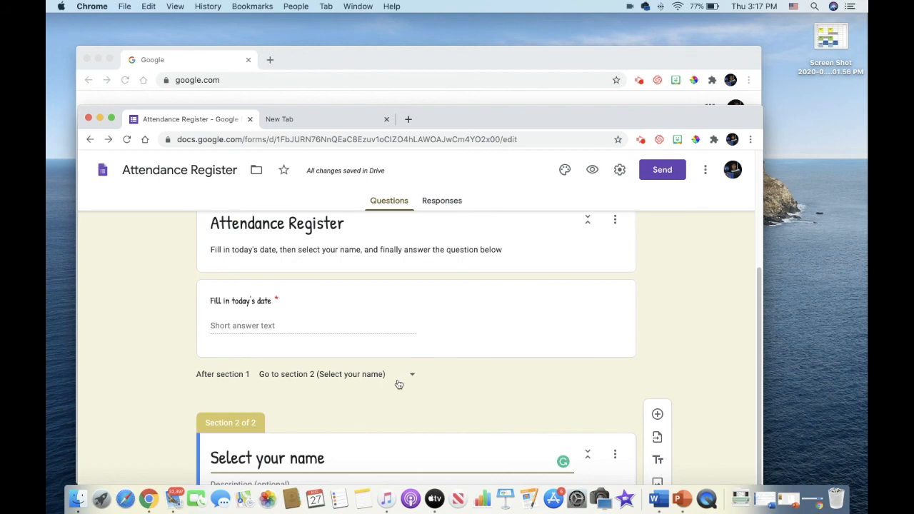
scroll(396, 381, "up", 5)
scroll(688, 338, "down", 3)
left_click(657, 414)
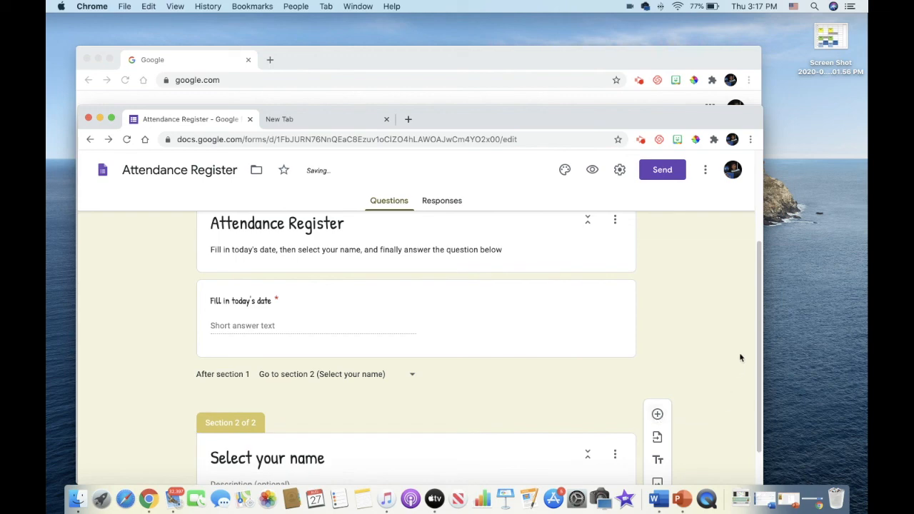
left_click_drag(759, 349, 770, 438)
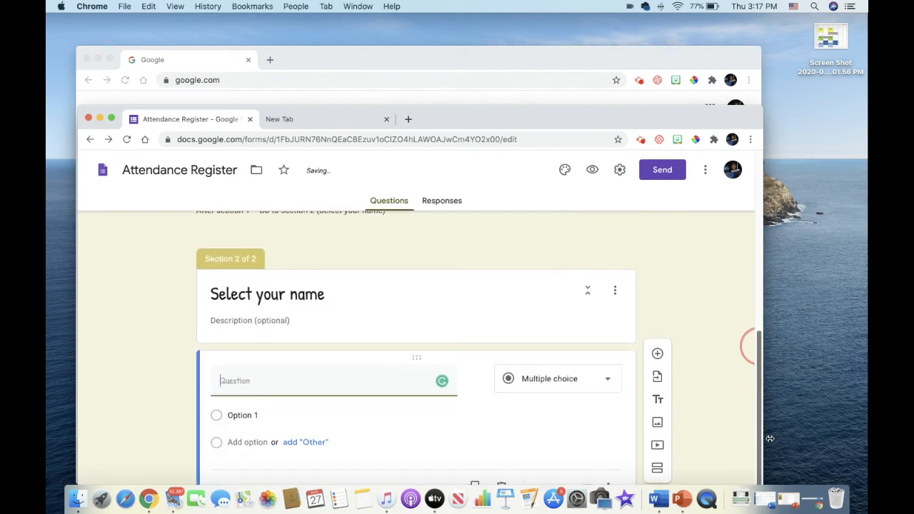
left_click(603, 385)
left_click(536, 319)
Step: Enter "Select your name" as the text of the dropdown question
left_click(231, 417)
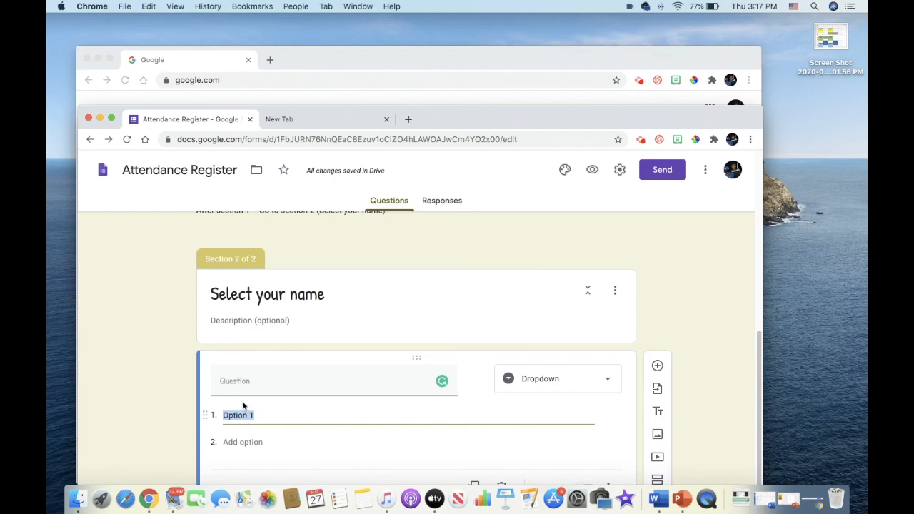
left_click(240, 387)
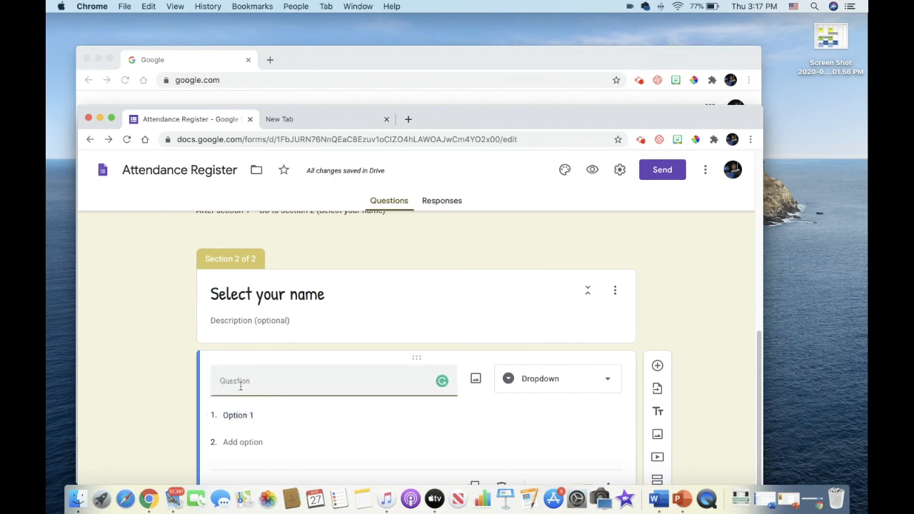
type("Select your name")
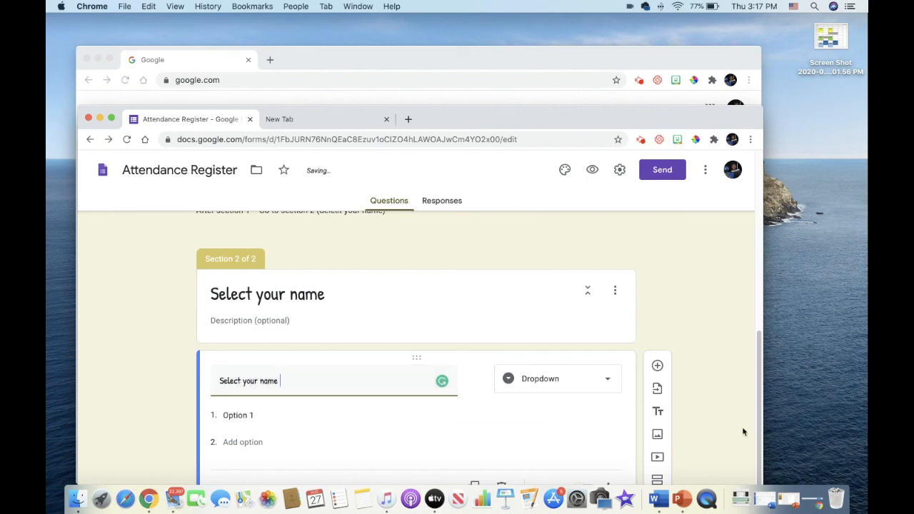
Step: Fill in options 1 to 3 of the "Select your name" dropdown with the first three students' names
left_click(270, 410)
key("BackSpace")
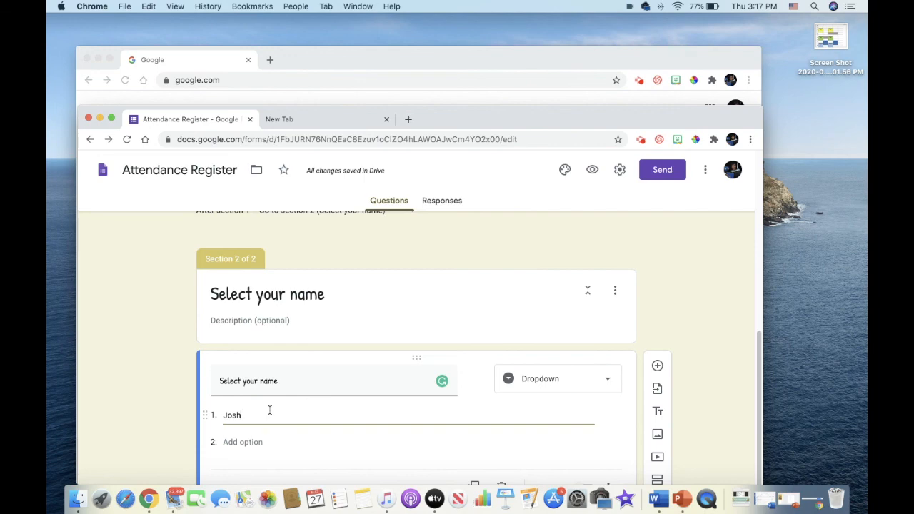
left_click(242, 442)
key("BackSpace")
type("Ashlee")
left_click(232, 469)
type("Omar")
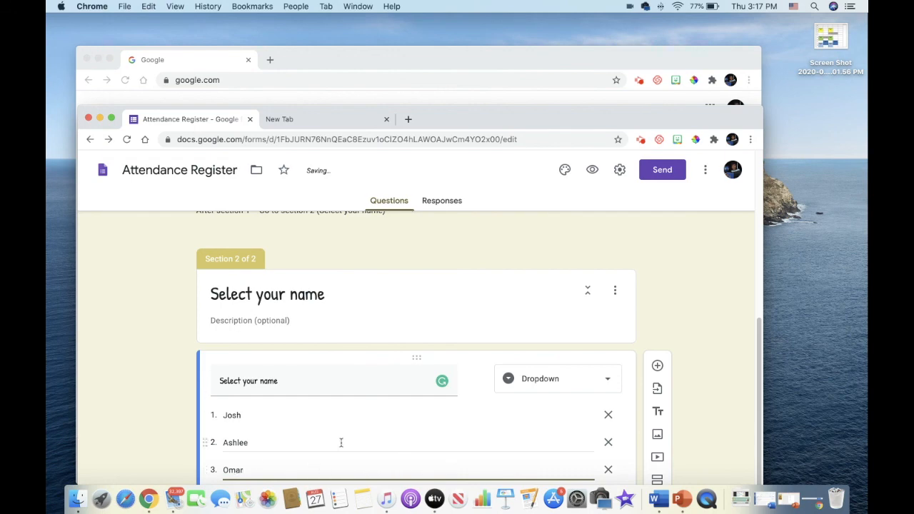
Step: Add three more students' names as options 4 to 6 of the "Select your name" dropdown
scroll(341, 442, "down", 2)
left_click(240, 442)
key("BackSpace")
type("Andrael")
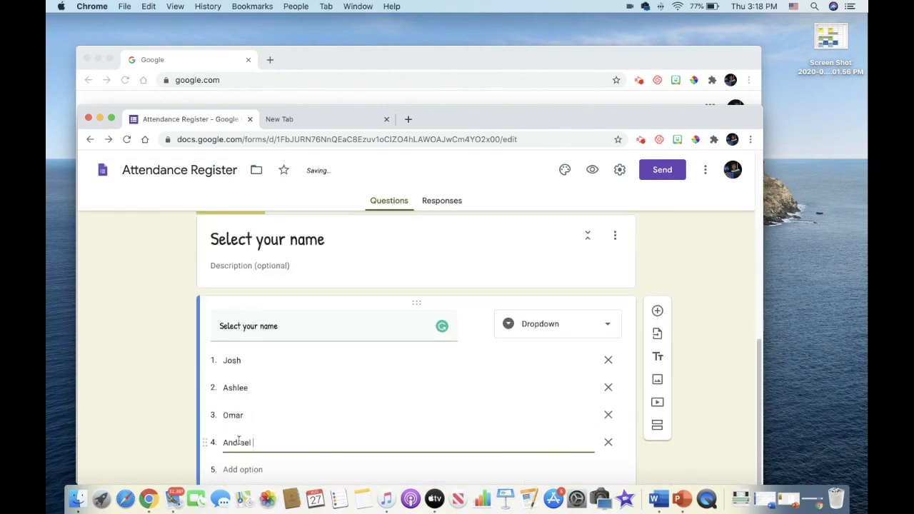
left_click(244, 469)
type("Stefan")
key("Return")
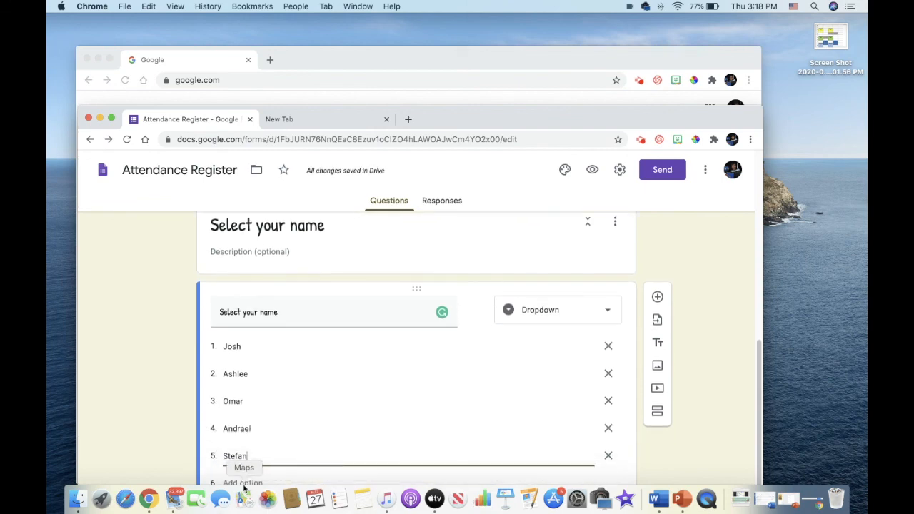
key("BackSpace")
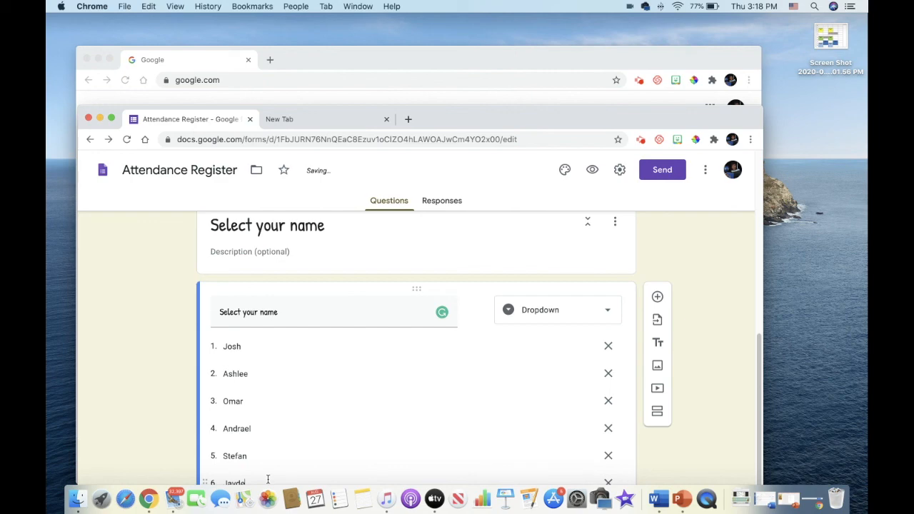
scroll(757, 402, "down", 1)
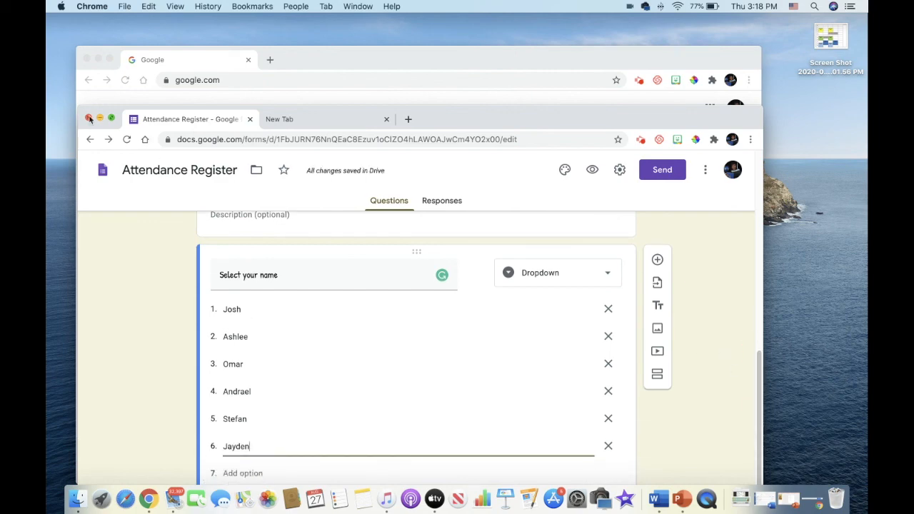
Step: Enlarge the browser window to full screen and make the "Select your name" question required
left_click(111, 119)
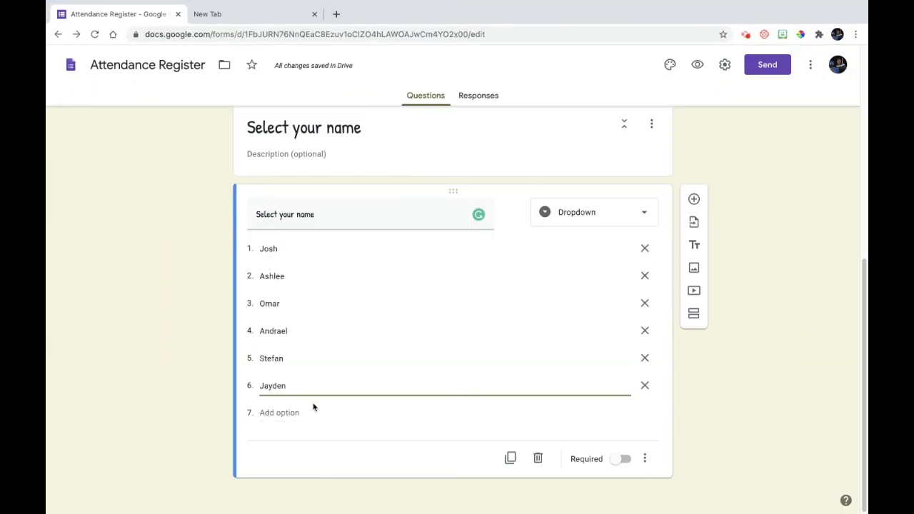
left_click(615, 463)
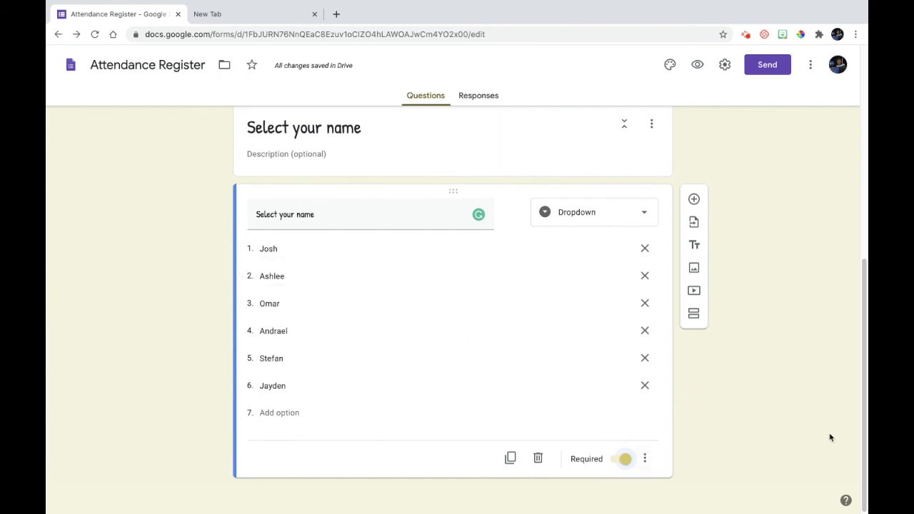
Step: Add a third section below the dropdown question and set the form to go to section 3 (Untitled Section) after section 2
left_click(694, 314)
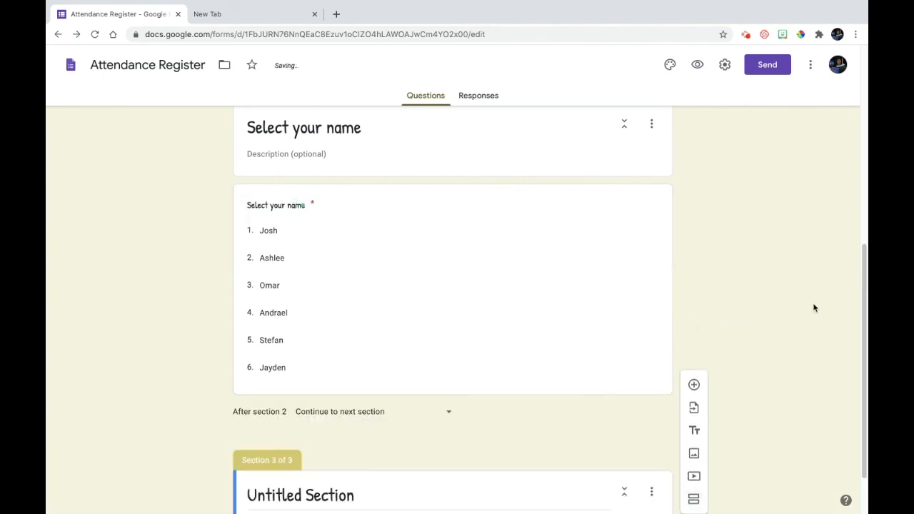
left_click_drag(864, 297, 863, 332)
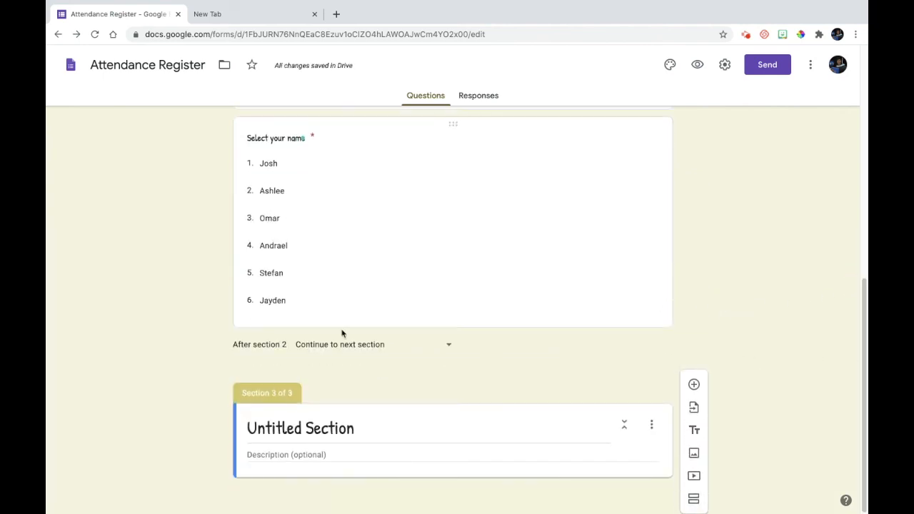
left_click(451, 349)
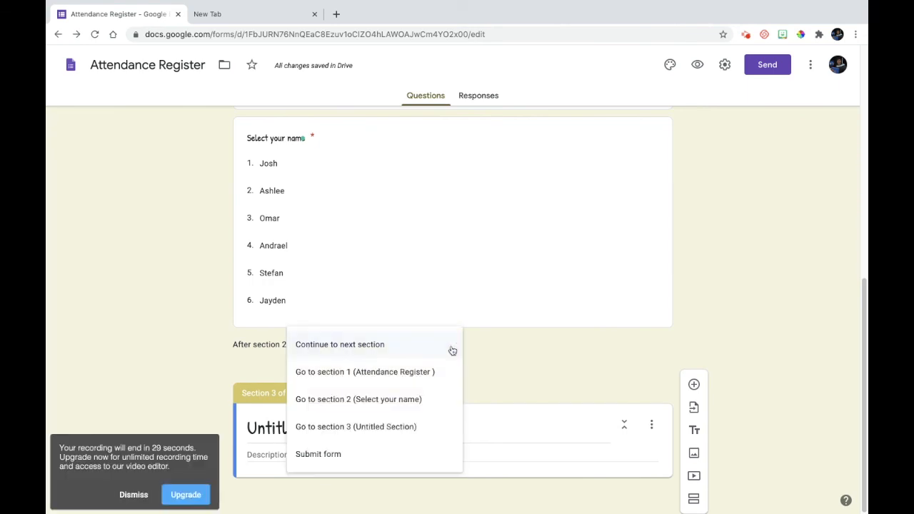
left_click(374, 427)
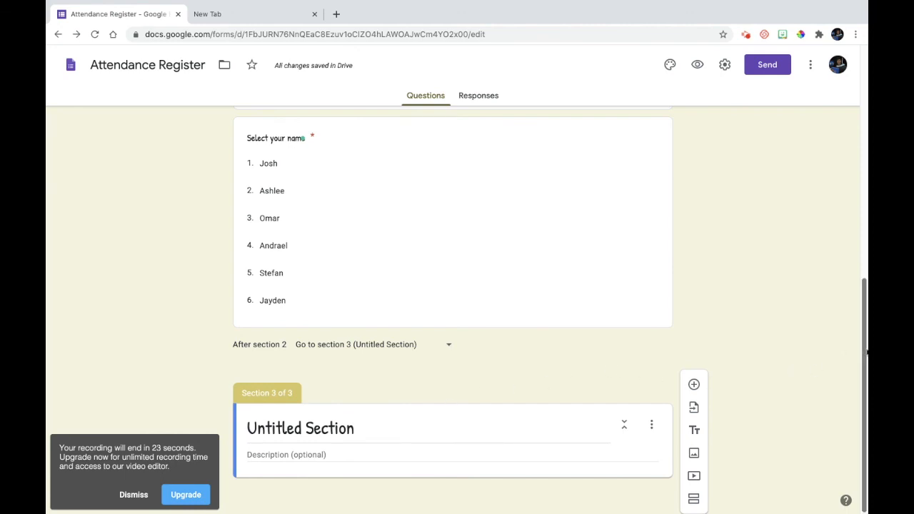
Step: Replace the title of section 3 with "Question"
left_click(364, 428)
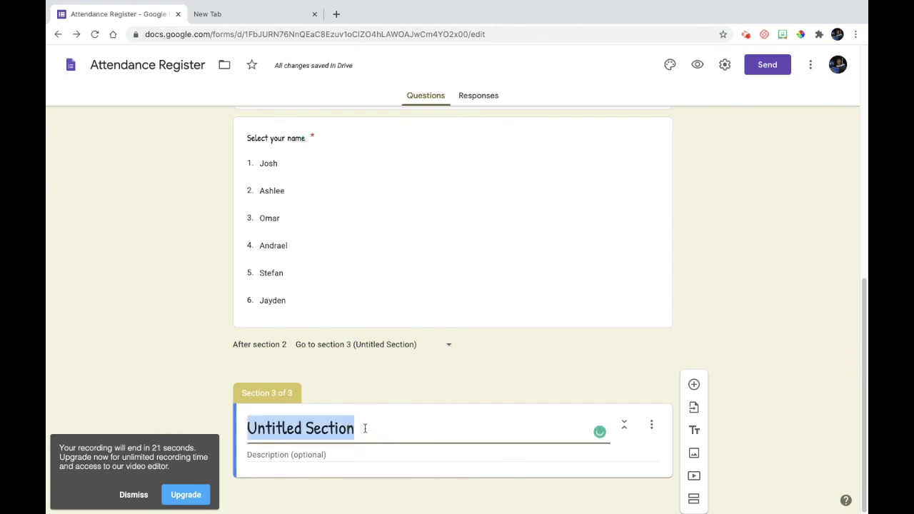
key("BackSpace")
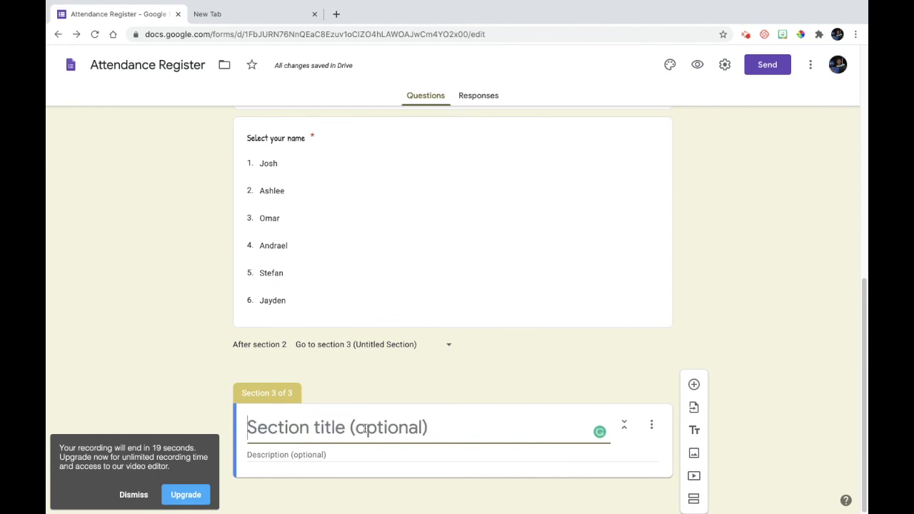
type("Question")
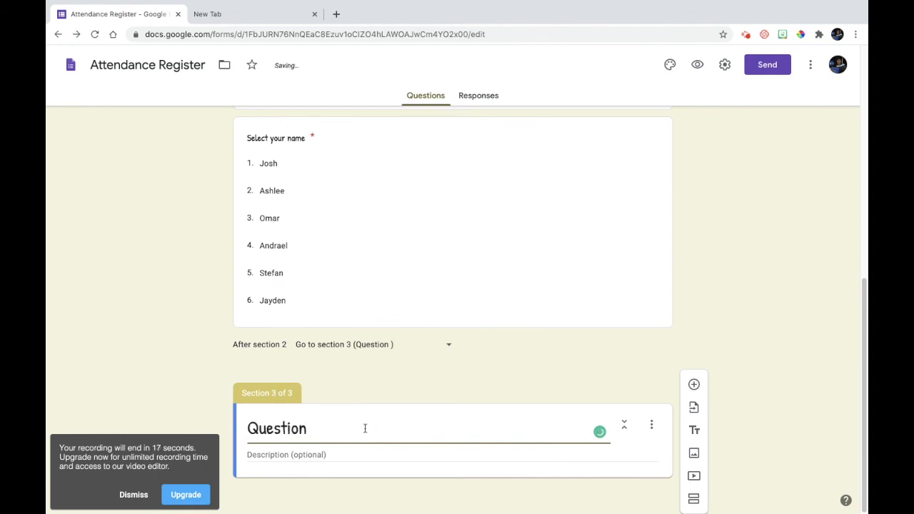
Step: Enter "Answer the question below" as the description of the "Question" section
left_click(307, 457)
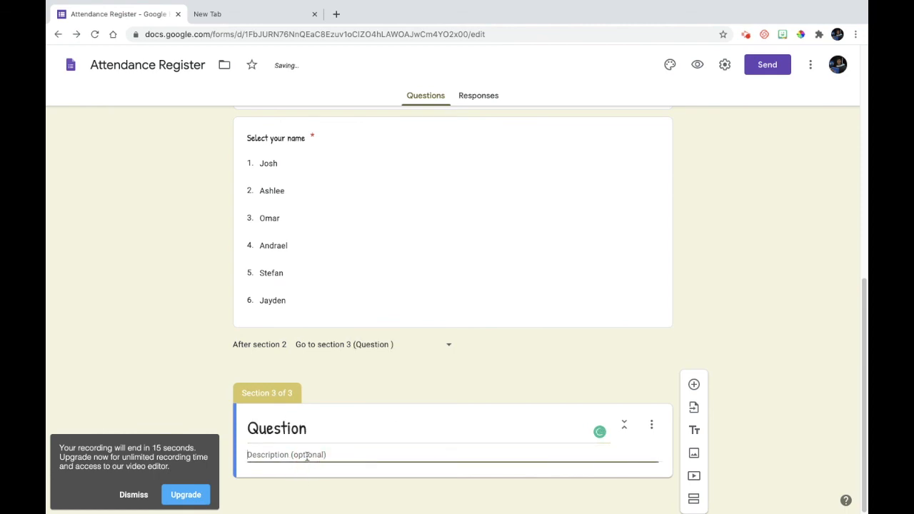
type("Answer the questi")
key("BackSpace")
type("ion")
key("BackSpace")
key("BackSpace")
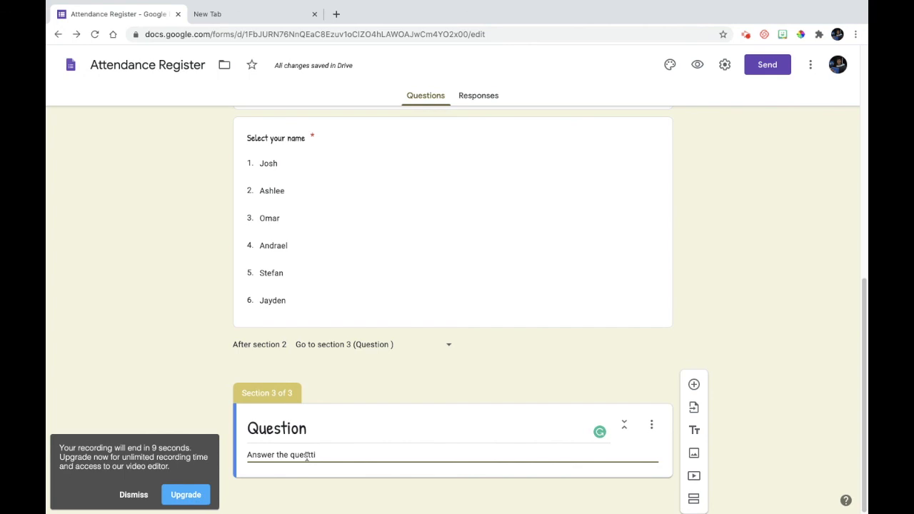
type("ion be")
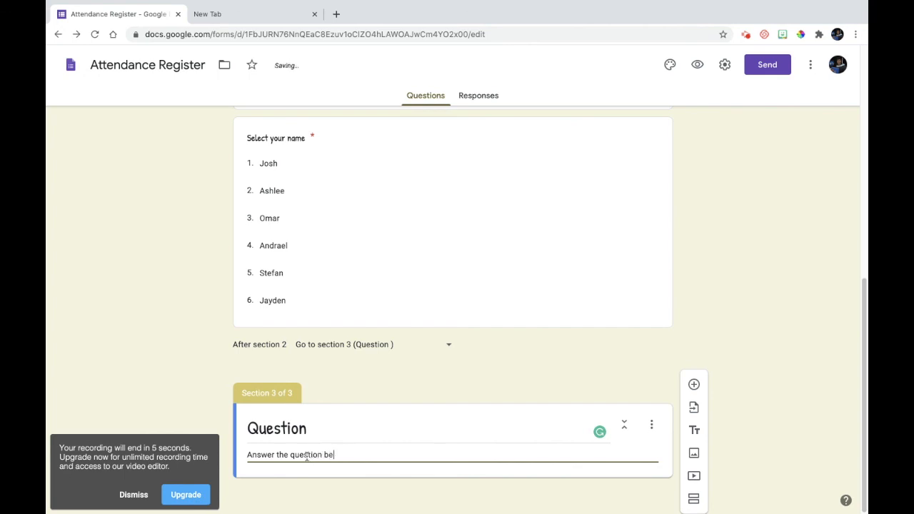
type("low")
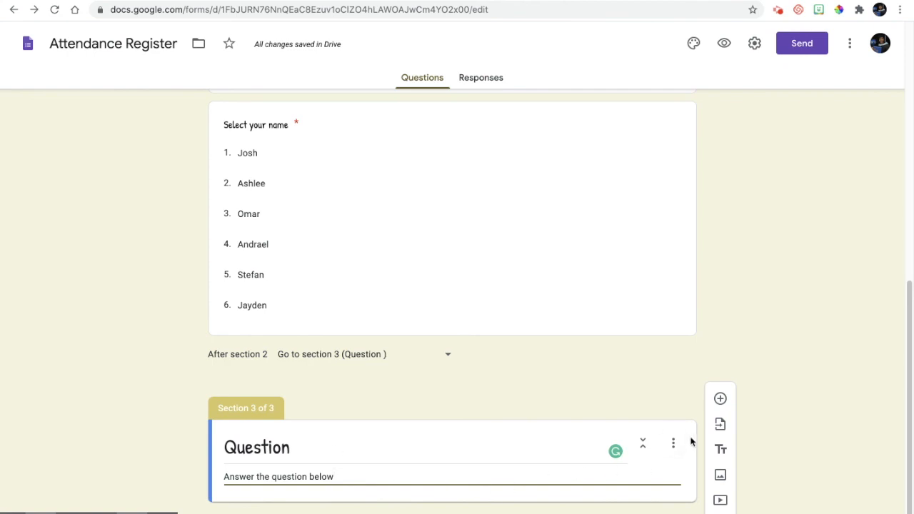
Step: Add the question "What type of animal is Peppa Pig?" to section 3 with the type Multiple choice
left_click(719, 400)
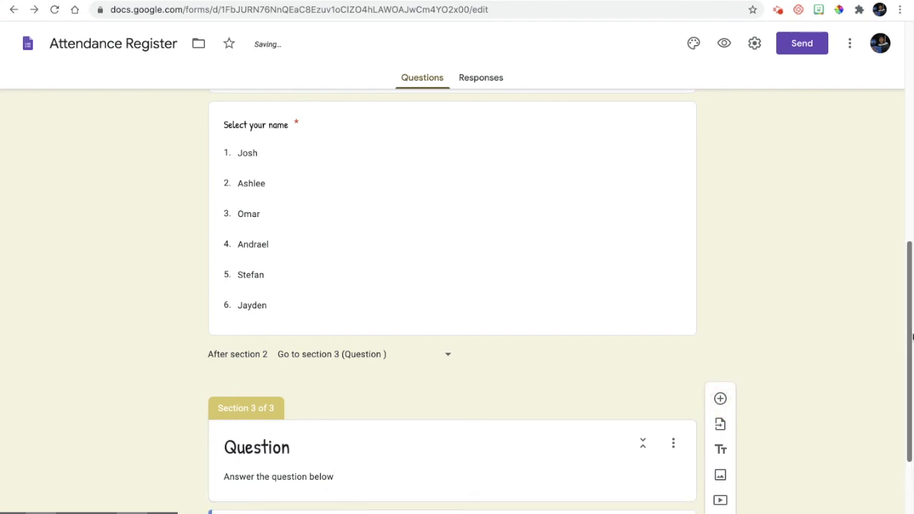
left_click_drag(909, 334, 910, 364)
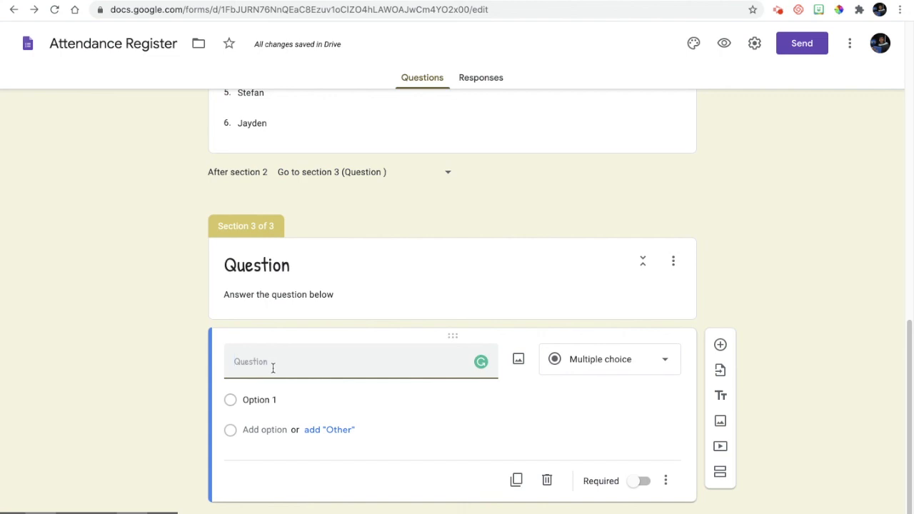
type("What type of animal is Peppa Pig?")
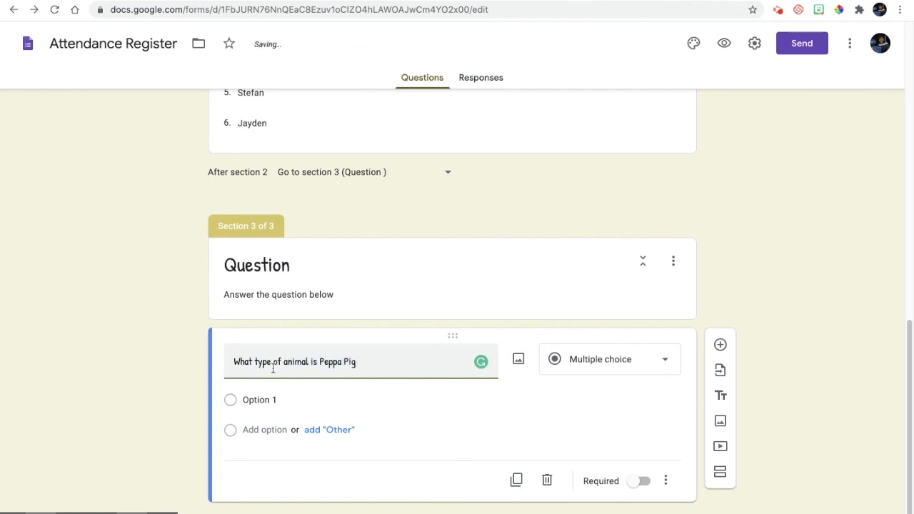
left_click(612, 359)
left_click(618, 232)
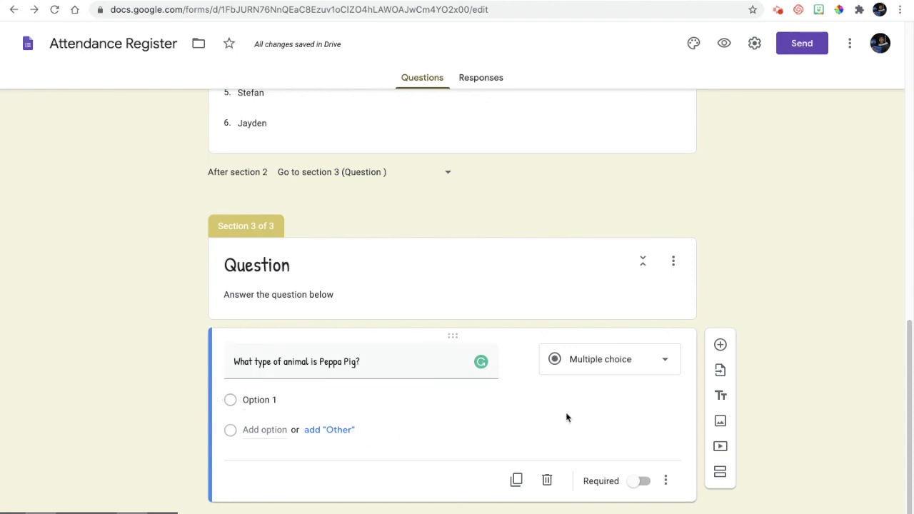
Step: Search Google Images for "cat" and insert the picture of the black-and-white cat lying on a wooden table into Option 1
left_click(634, 401)
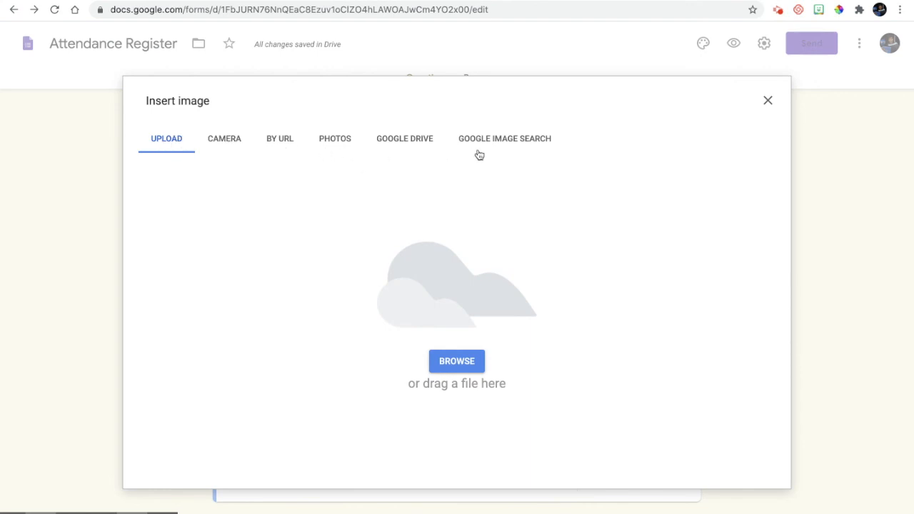
left_click(509, 142)
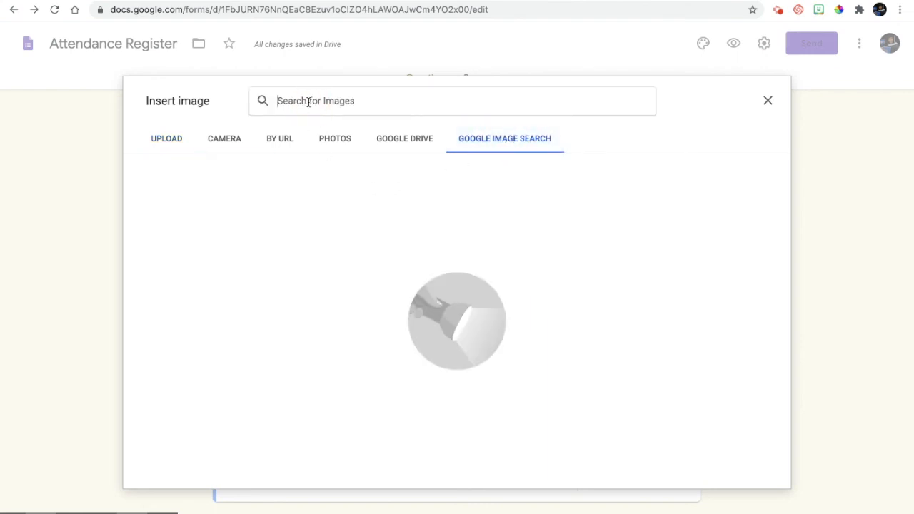
type("cat")
key("Return")
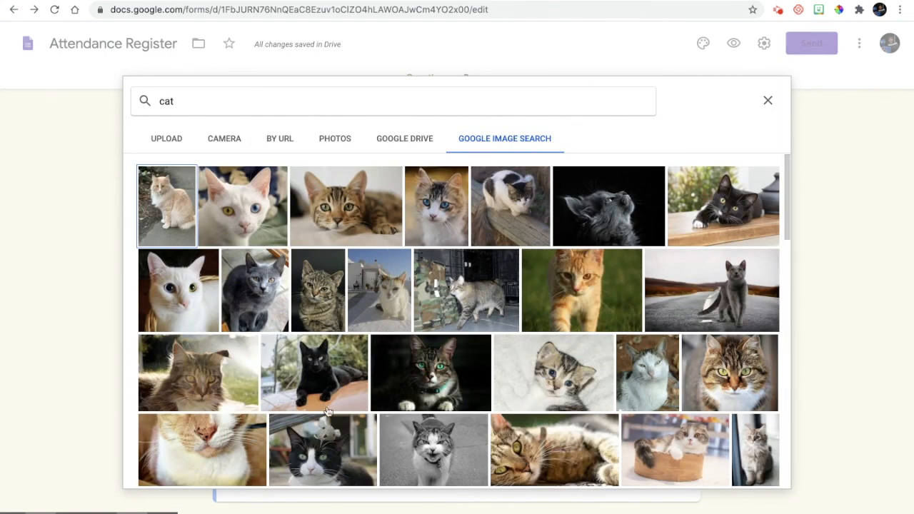
left_click(731, 207)
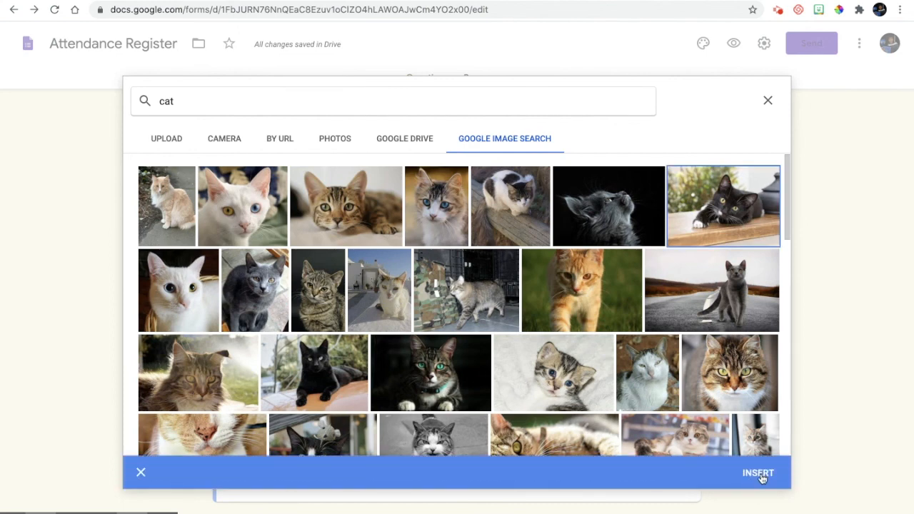
left_click(758, 473)
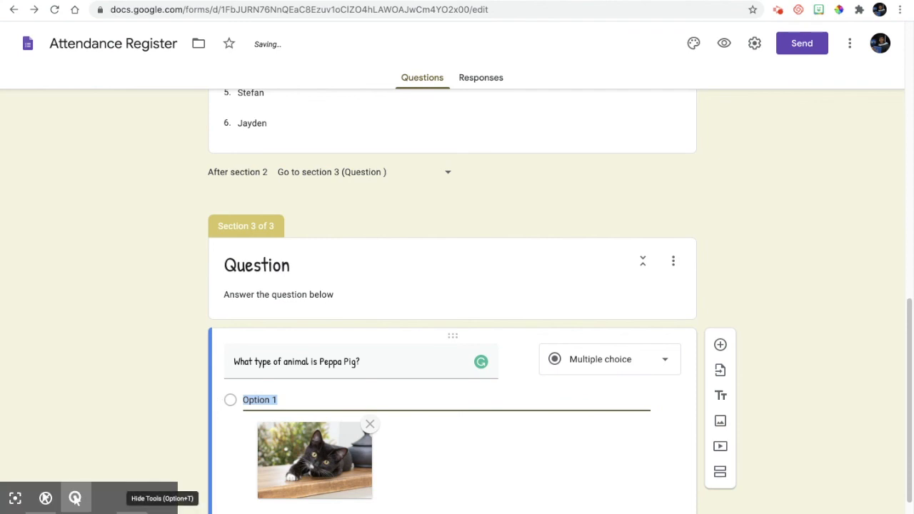
left_click(73, 495)
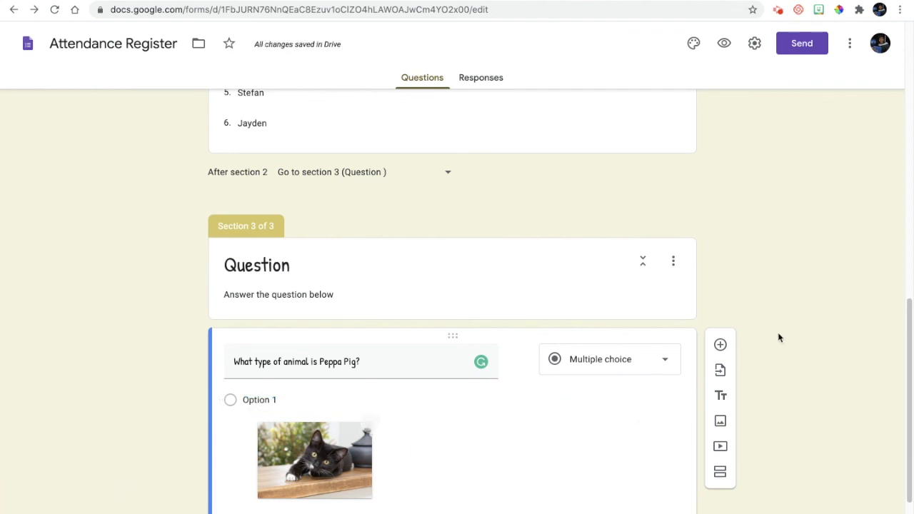
Step: Add Option 2 to the Peppa Pig question with the Google Images "dog" picture of the small white puppy sitting on grass
left_click_drag(909, 345, 910, 419)
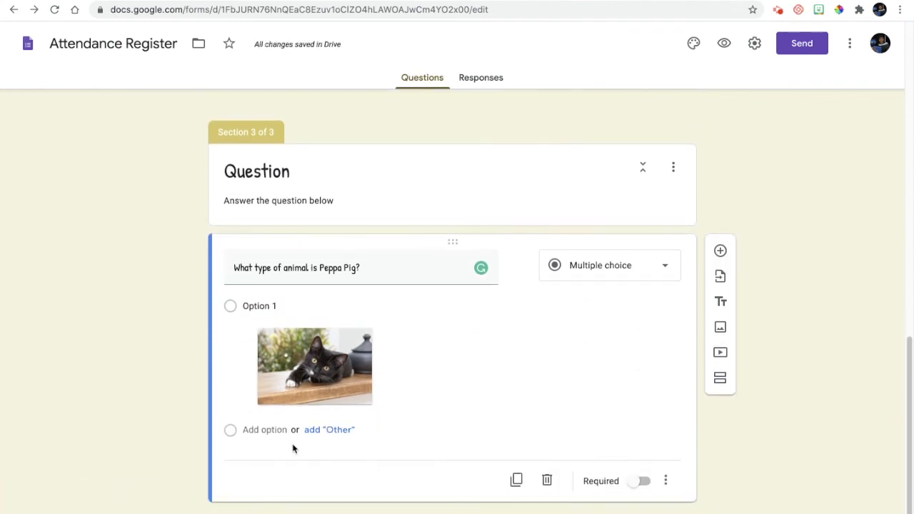
left_click(265, 430)
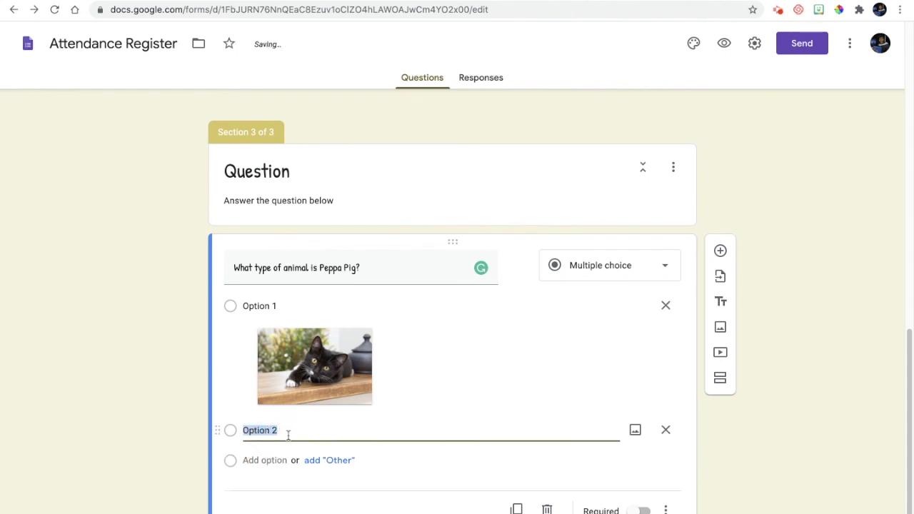
left_click(634, 430)
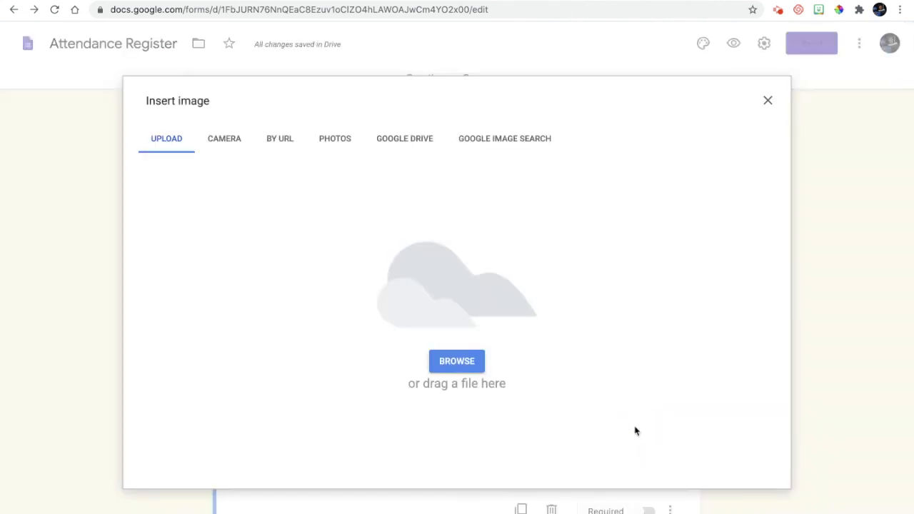
left_click(539, 143)
type("dog")
key("Return")
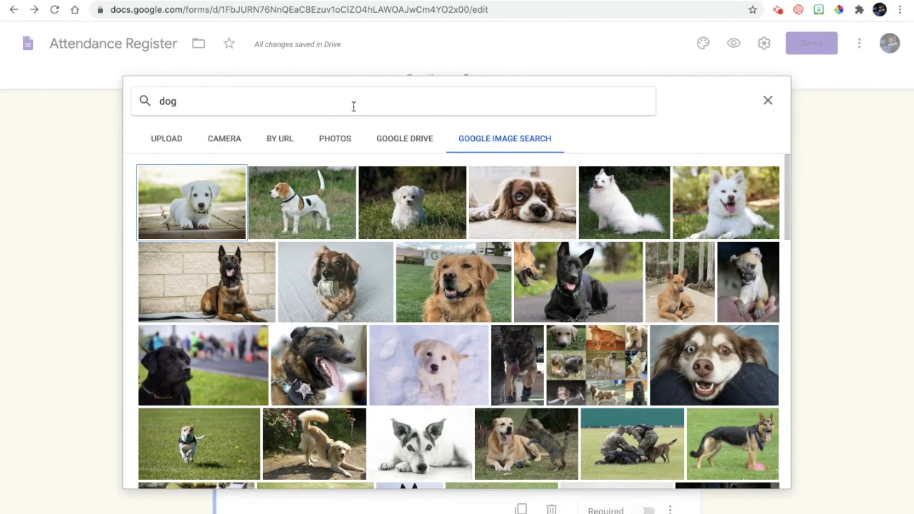
left_click(401, 200)
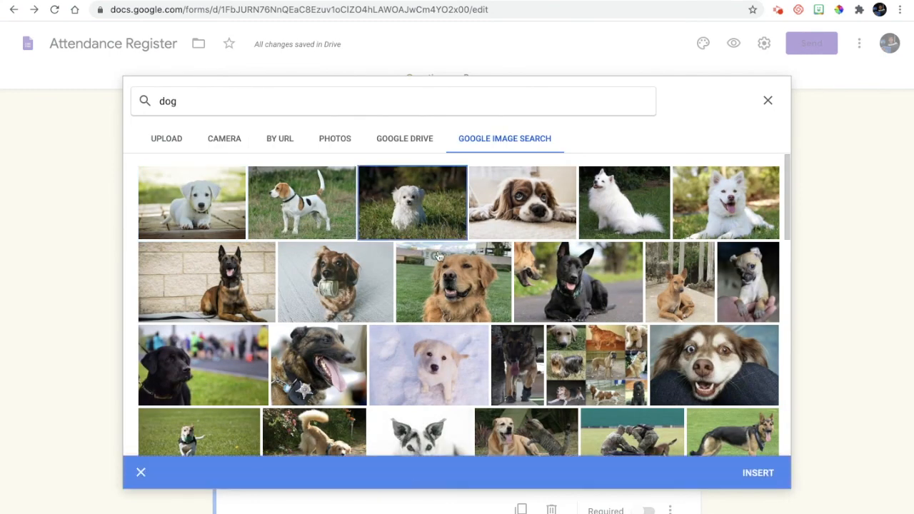
left_click(756, 472)
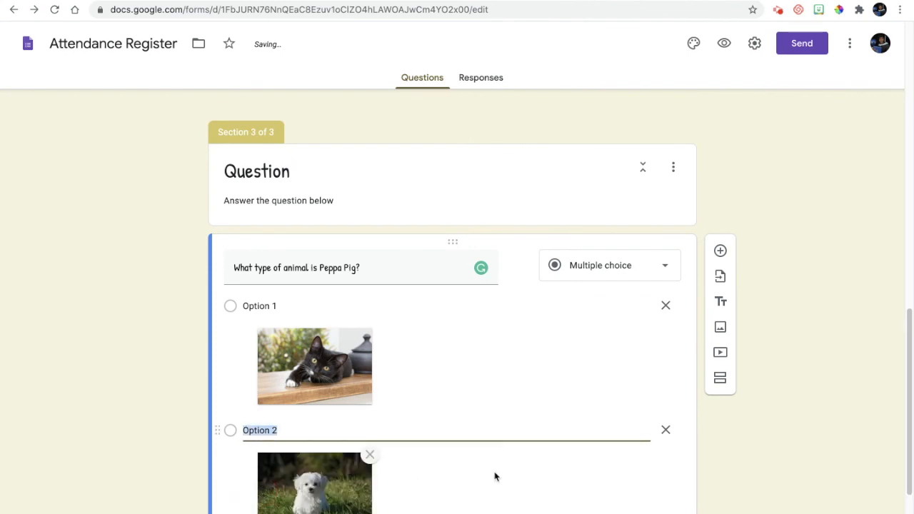
Step: Add Option 3 to the Peppa Pig question with the Google Images "pig" picture of the black-and-brown spotted piglets in straw
scroll(908, 353, "down", 2)
left_click(266, 431)
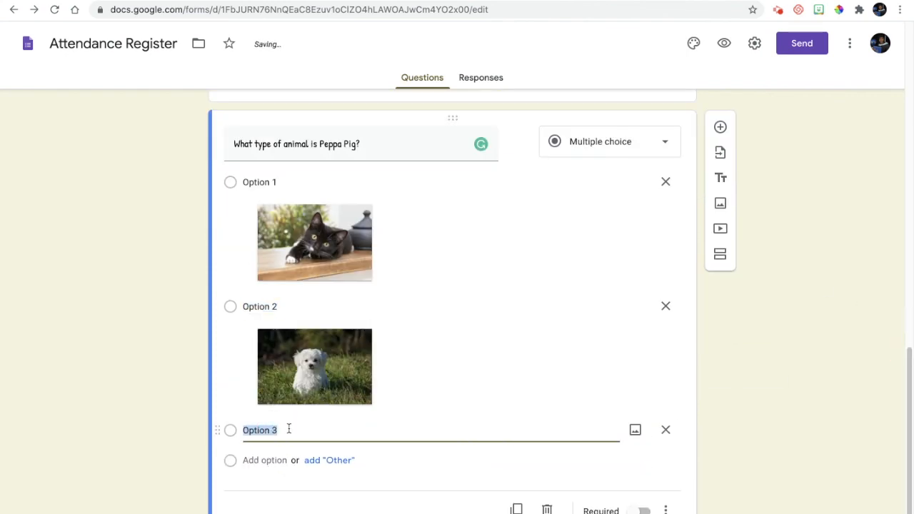
left_click(635, 430)
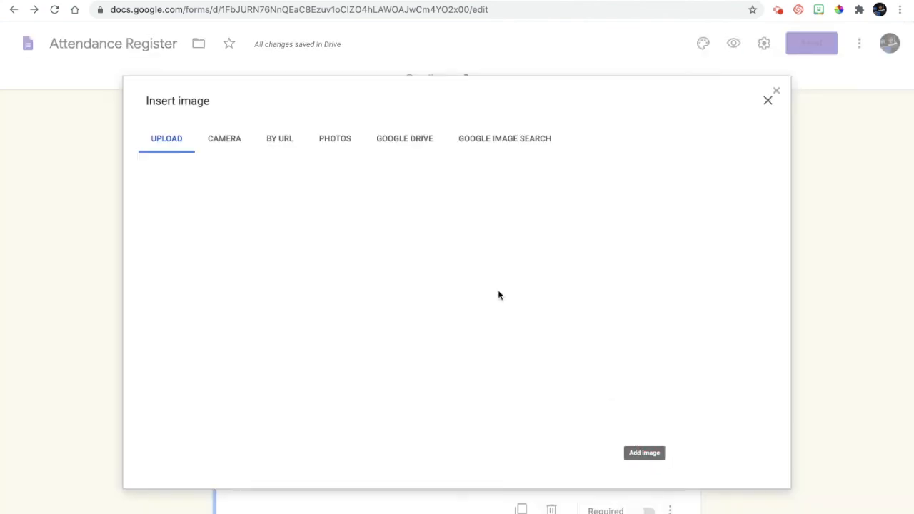
left_click(482, 140)
type("pig")
key("Return")
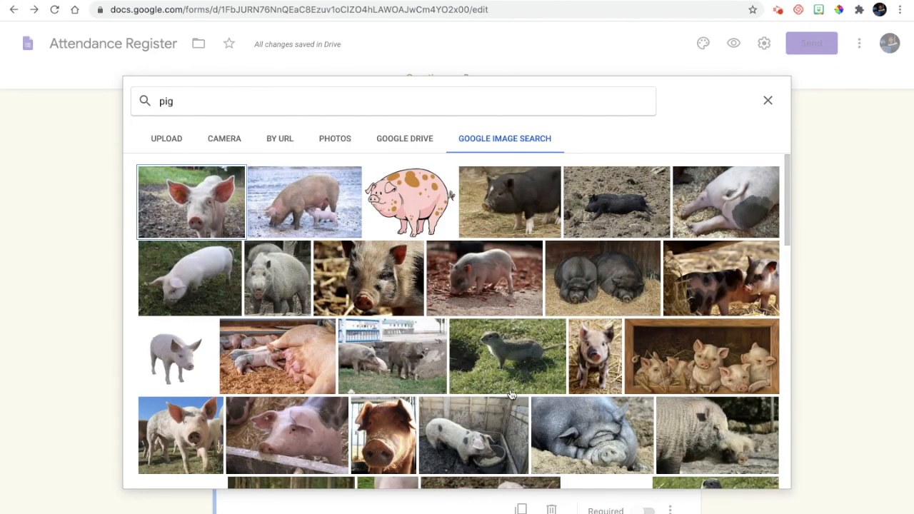
scroll(787, 228, "down", 2)
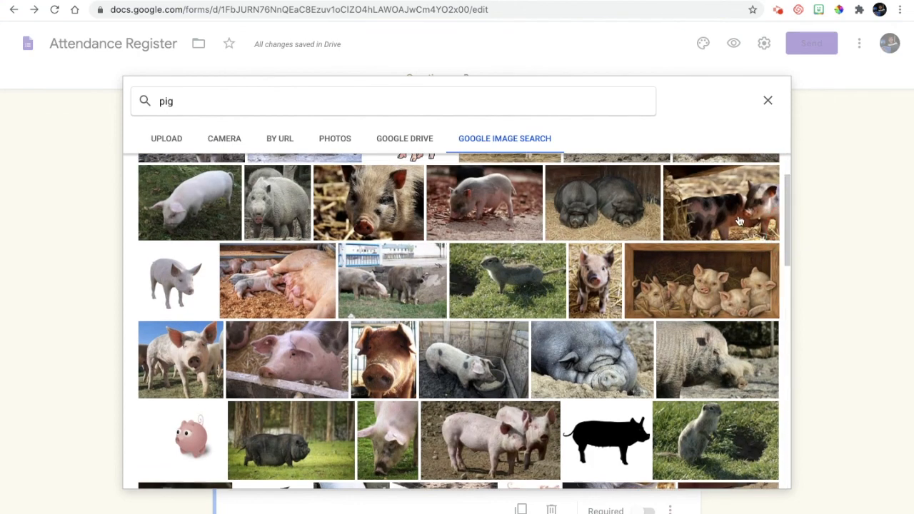
left_click(739, 222)
left_click(760, 473)
left_click(294, 429)
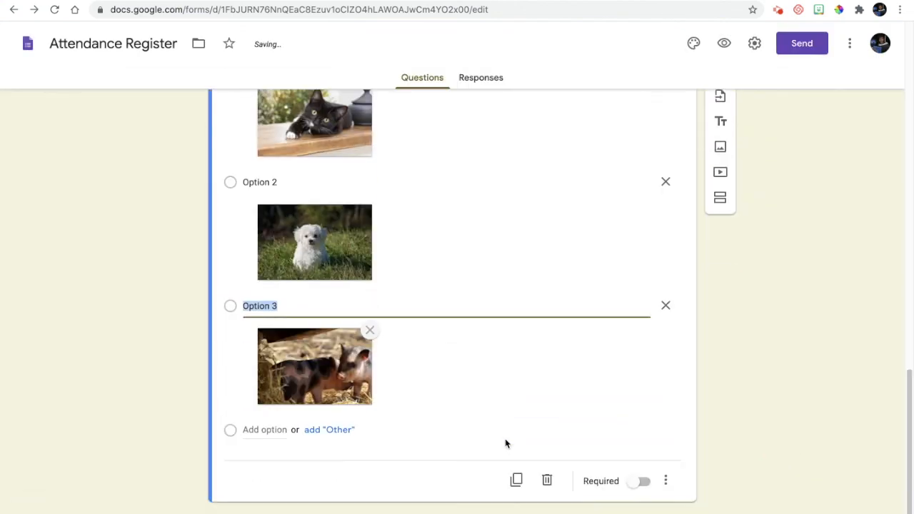
Step: Make the question "What type of animal is Peppa Pig?" required
left_click(635, 484)
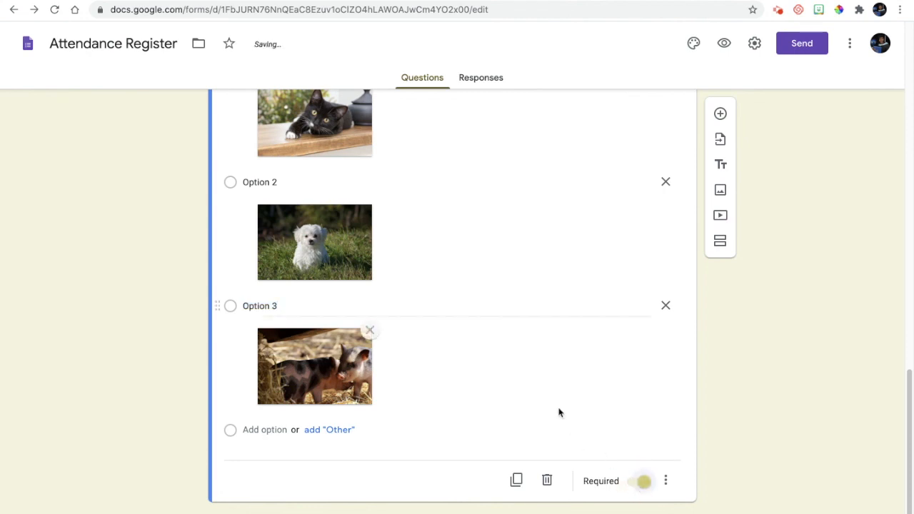
left_click_drag(908, 401, 883, 95)
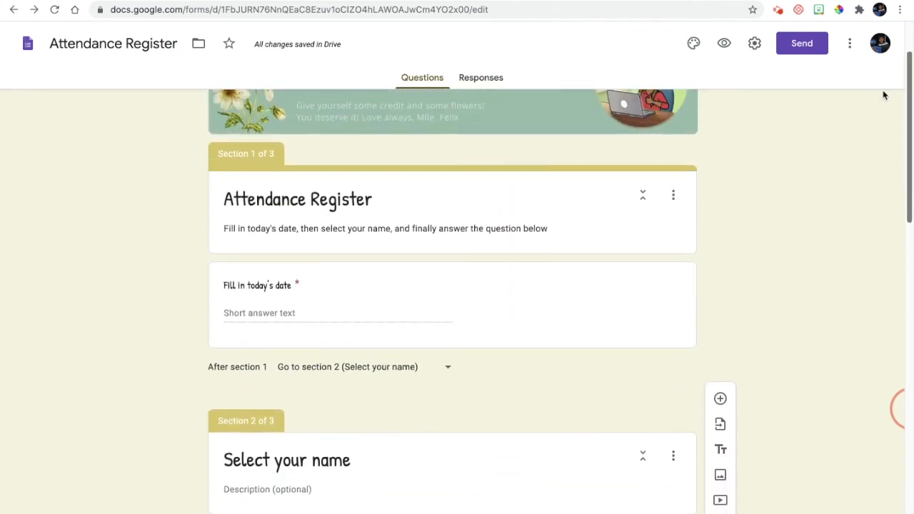
left_click_drag(883, 95, 912, 420)
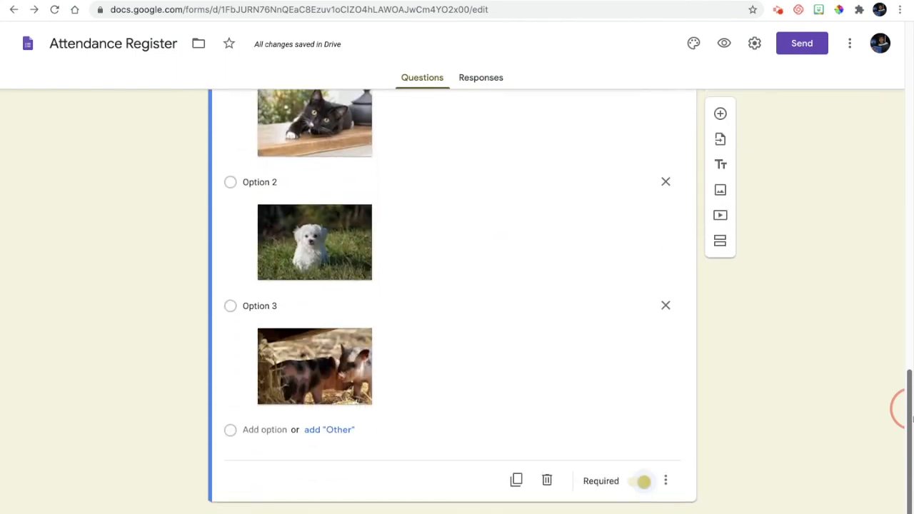
left_click_drag(911, 411, 910, 394)
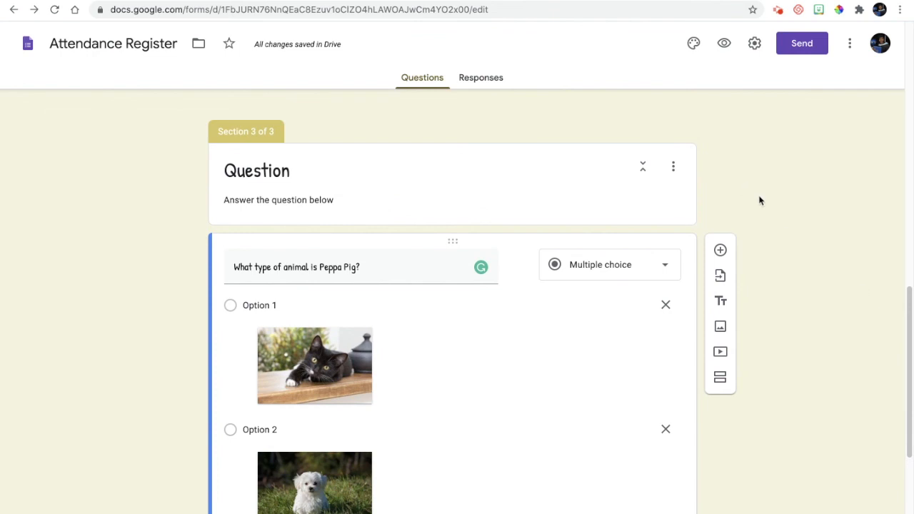
Step: Copy the form's shareable link as a shortened URL and close the send dialog
left_click(802, 45)
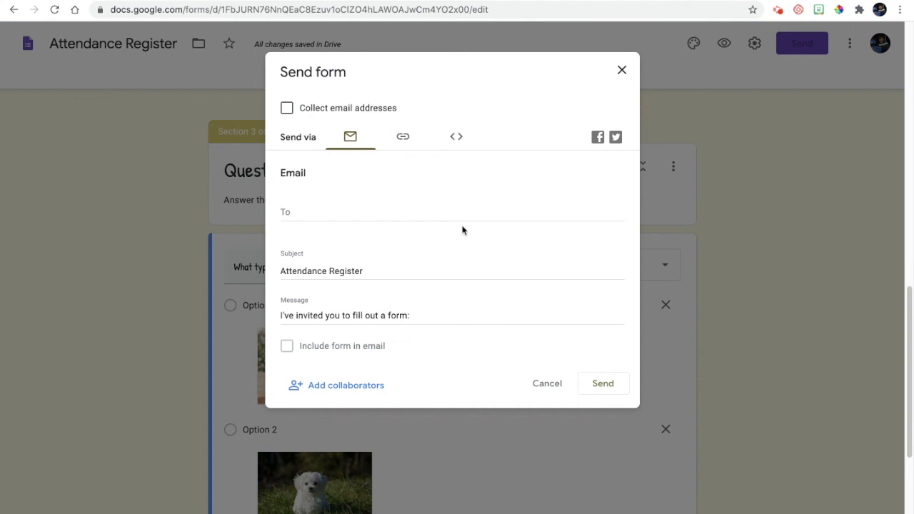
left_click(403, 137)
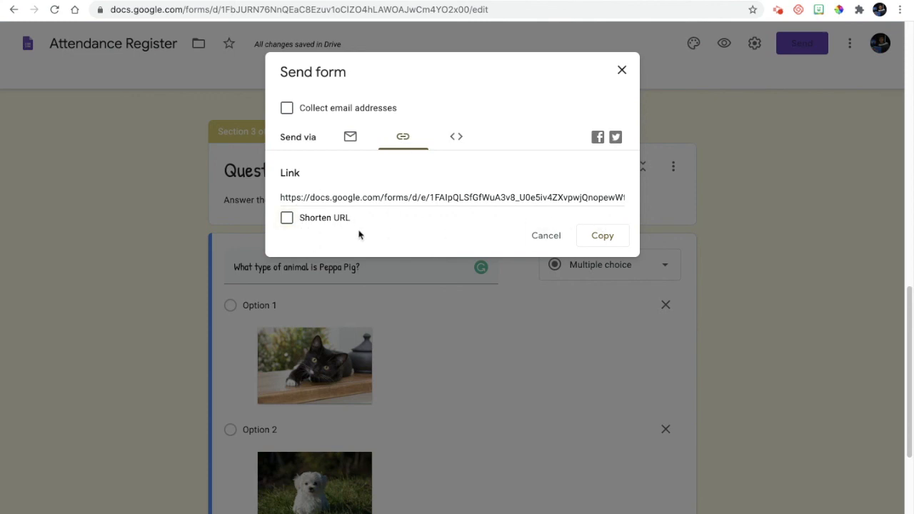
left_click(286, 218)
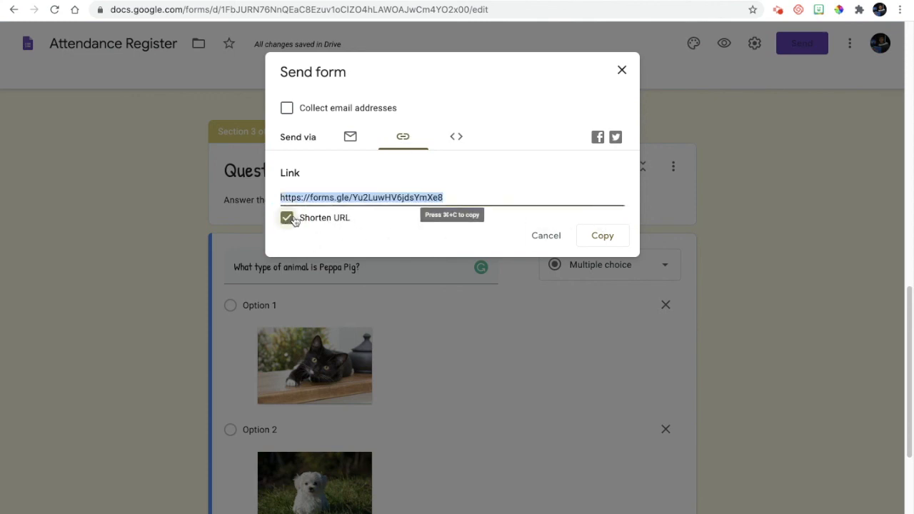
left_click(287, 218)
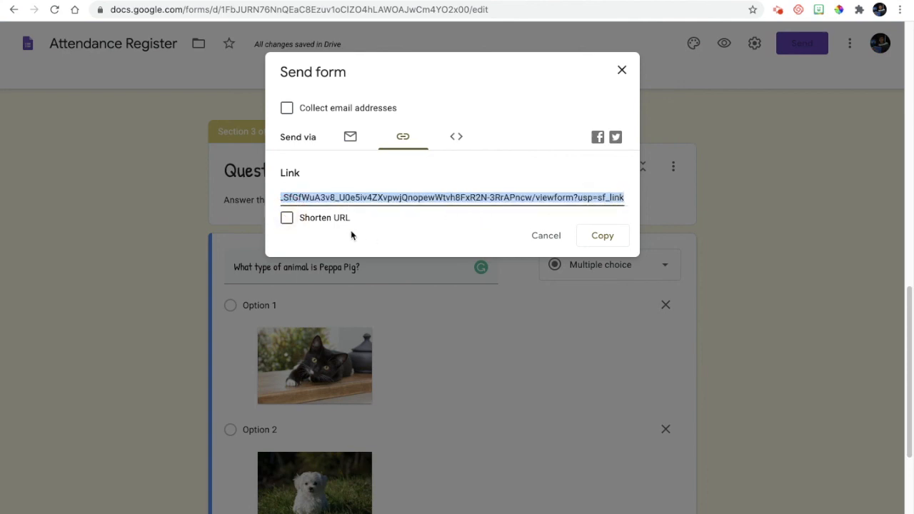
left_click(287, 218)
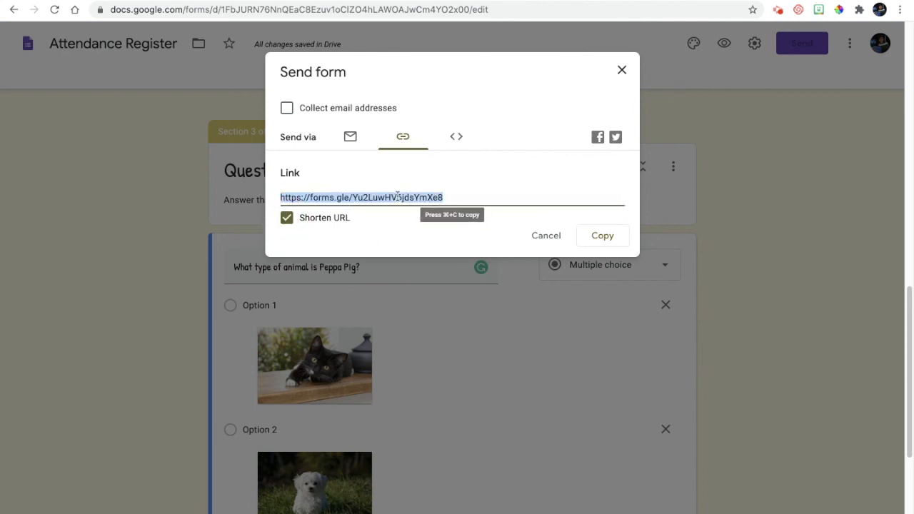
left_click(603, 235)
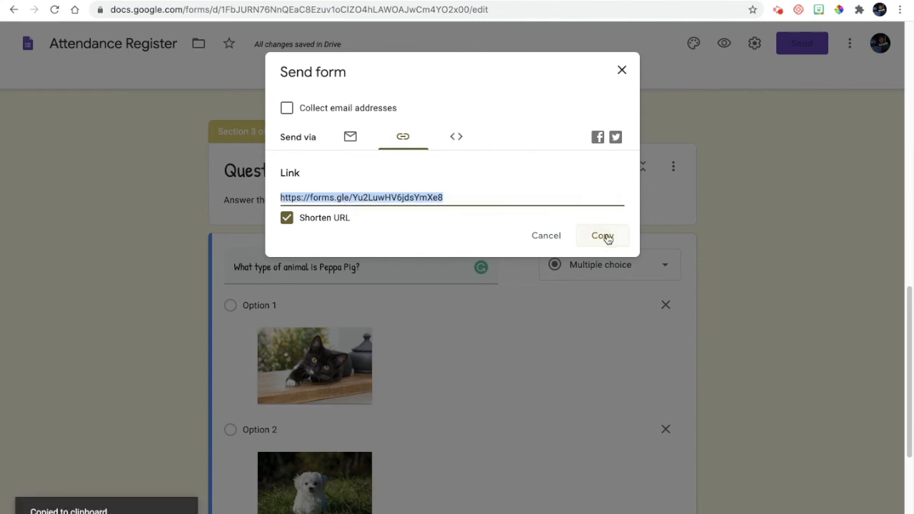
left_click(621, 71)
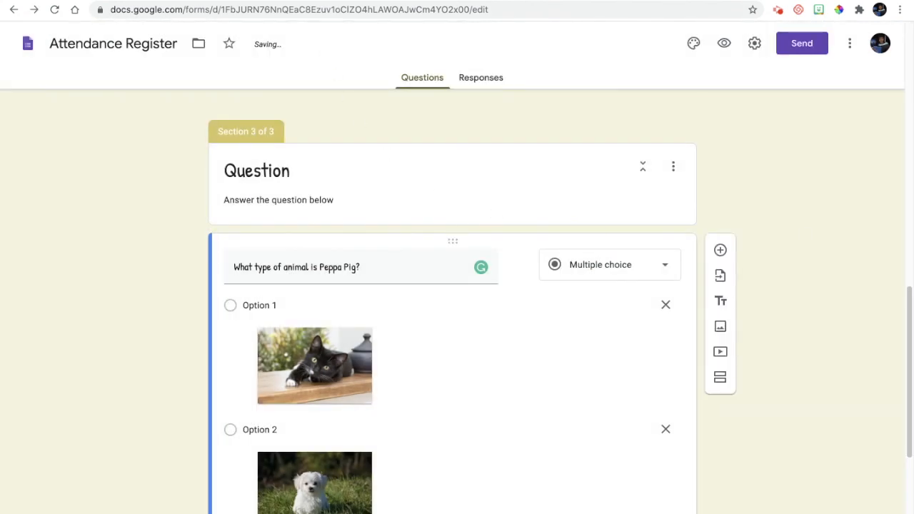
Step: Switch to Google Classroom in a new browser tab and start a new post in the Grade 7 class stream
key("super+t")
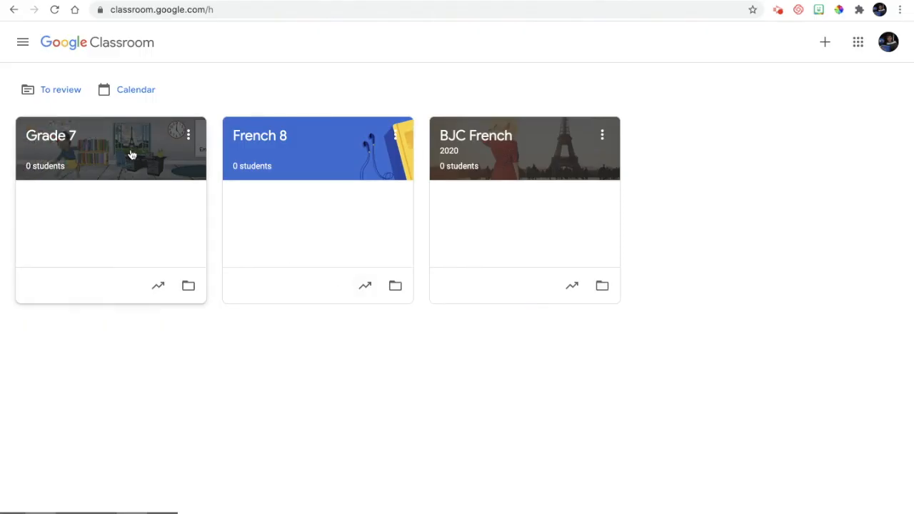
left_click(130, 151)
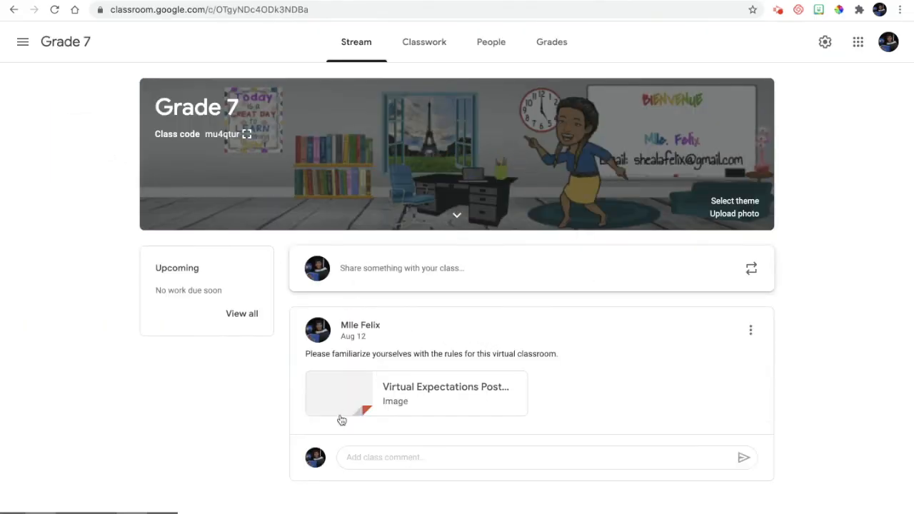
left_click(353, 268)
right_click(330, 366)
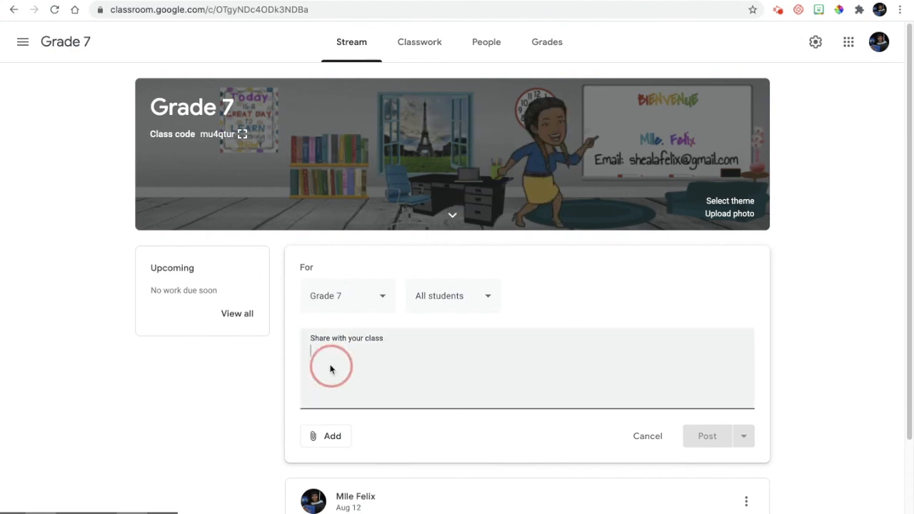
Step: Attach the copied Attendance Register form link to the Grade 7 post
left_click(325, 441)
left_click(321, 437)
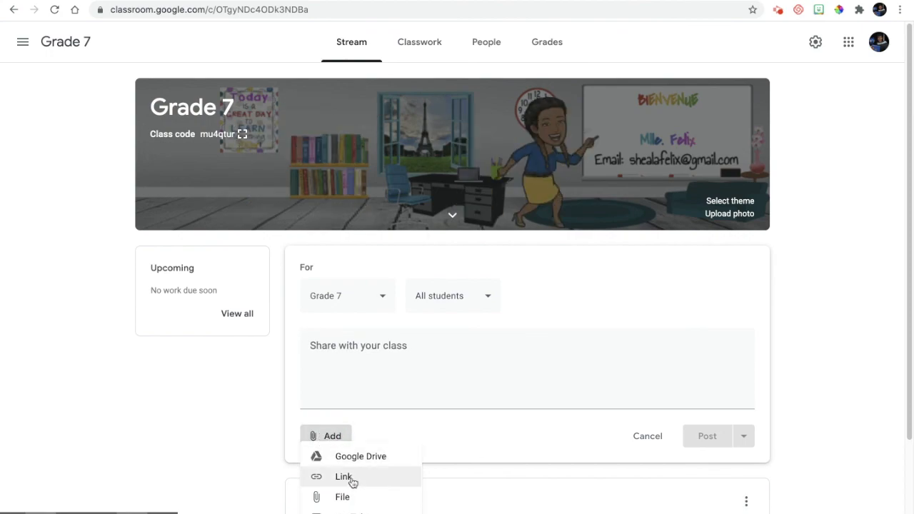
left_click(376, 476)
right_click(394, 289)
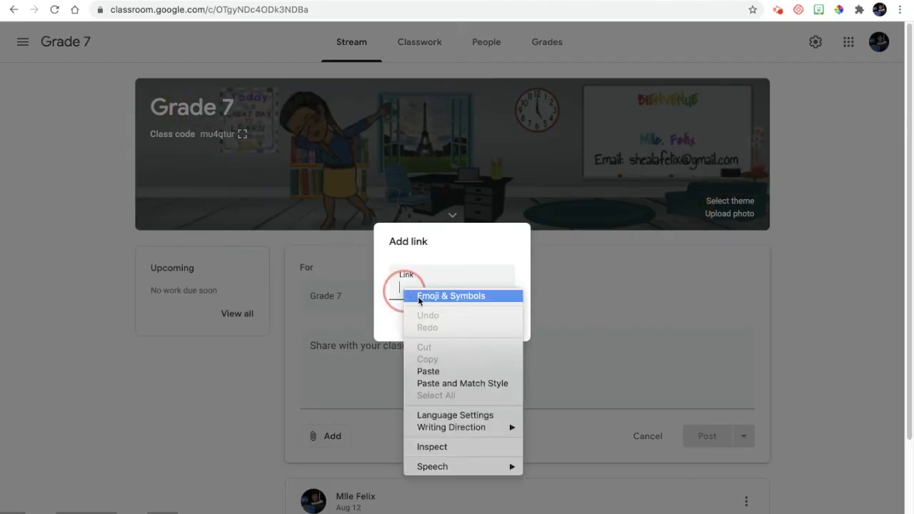
left_click(517, 370)
left_click(506, 326)
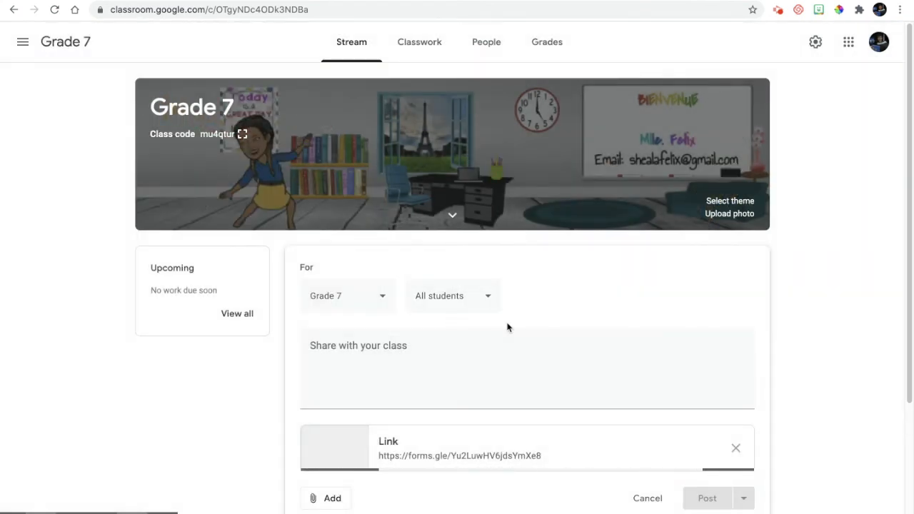
Step: Write "Check today's attendance" as the post's message and publish it to all Grade 7 students
left_click(442, 391)
type("Check today")
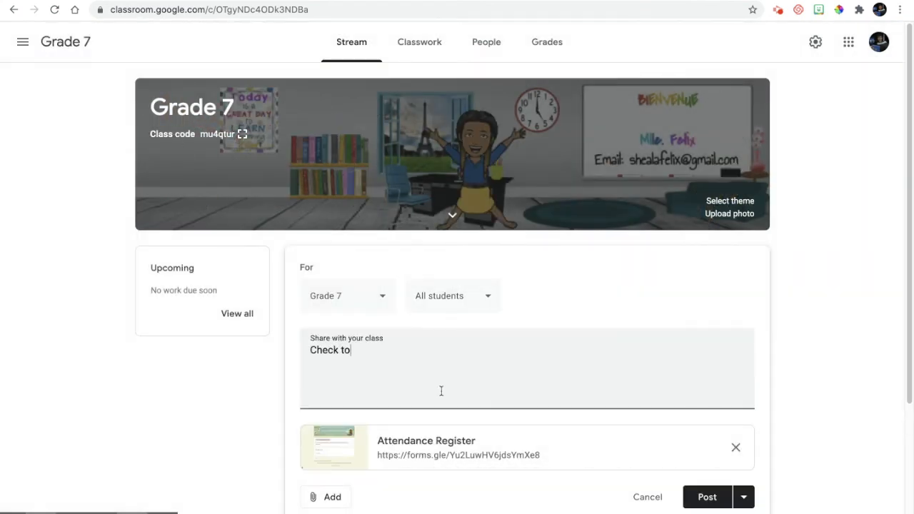
key("BackSpace")
key("BackSpace")
type("day's attenda")
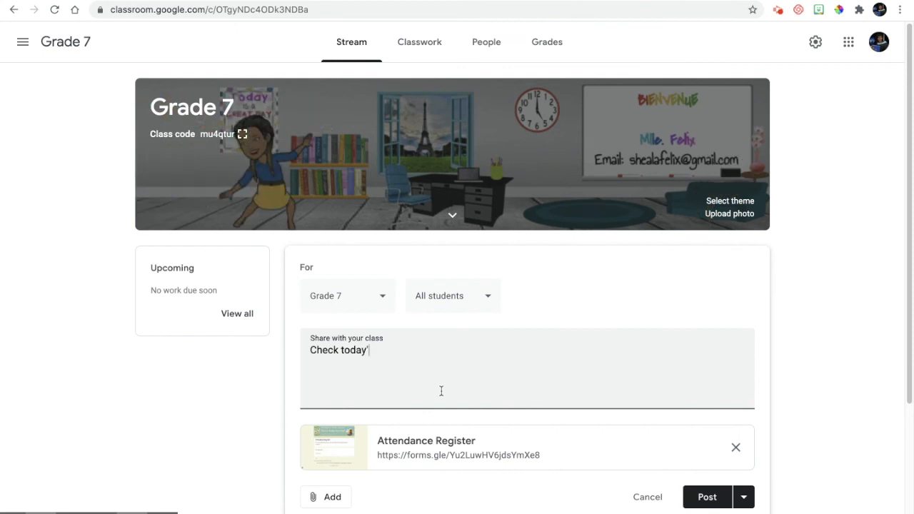
type("nce")
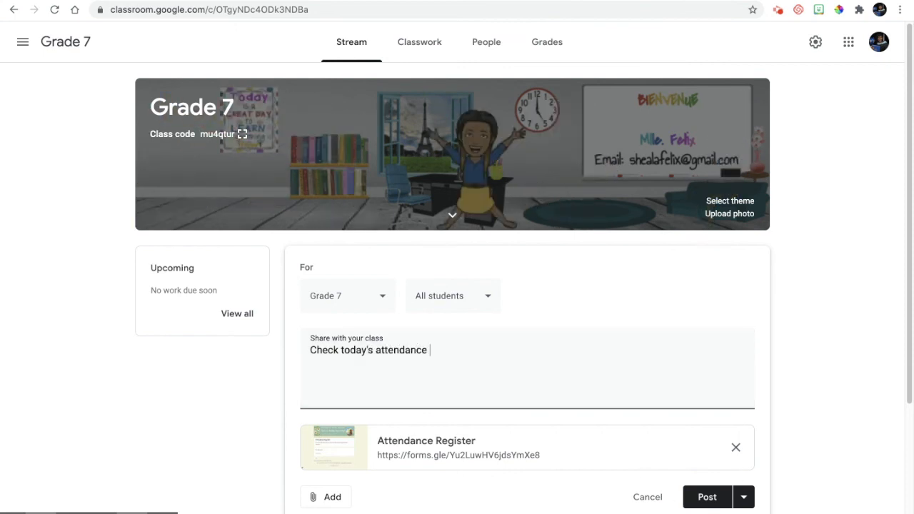
left_click(703, 495)
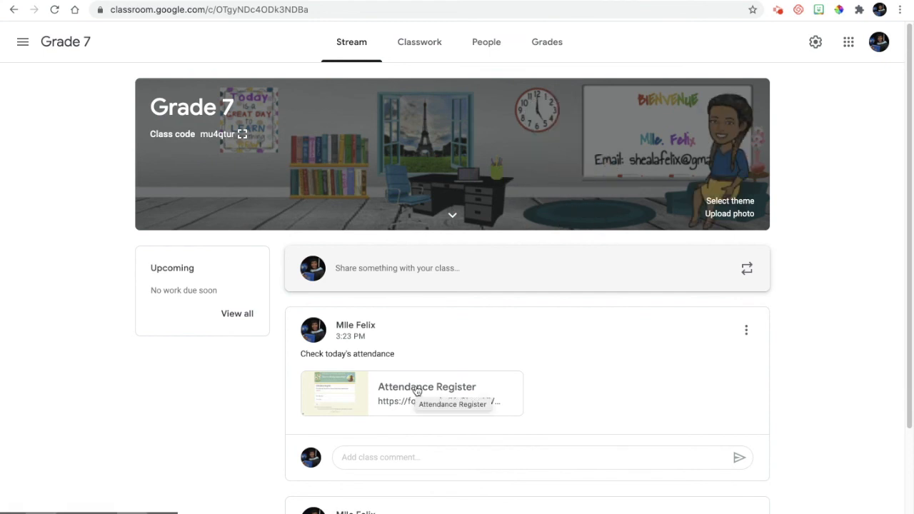
Step: Open the Attendance Register link from the class post, and review the submitted responses in the form editor
left_click(416, 389)
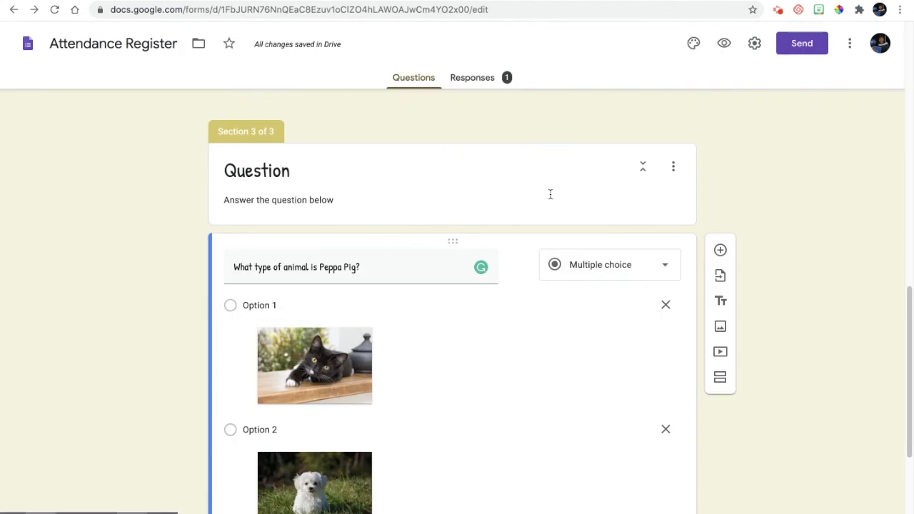
left_click(485, 82)
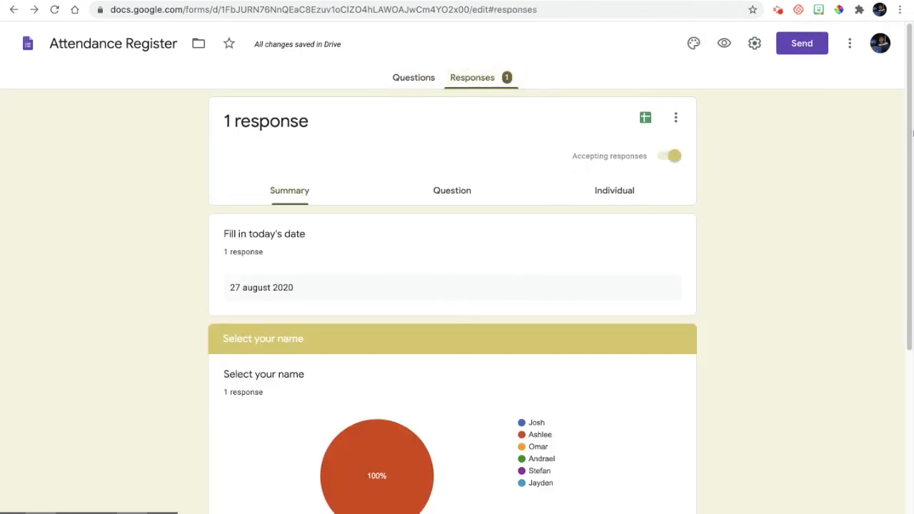
left_click(909, 134)
left_click_drag(909, 134, 911, 401)
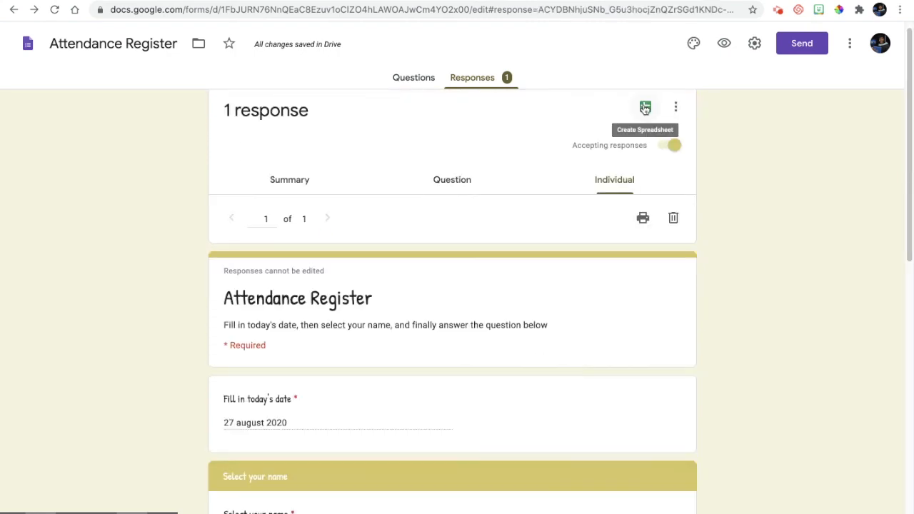
Step: Create a new spreadsheet "Attendance Register (Responses)" from the form's responses and dismiss the edit-history tip
left_click(645, 107)
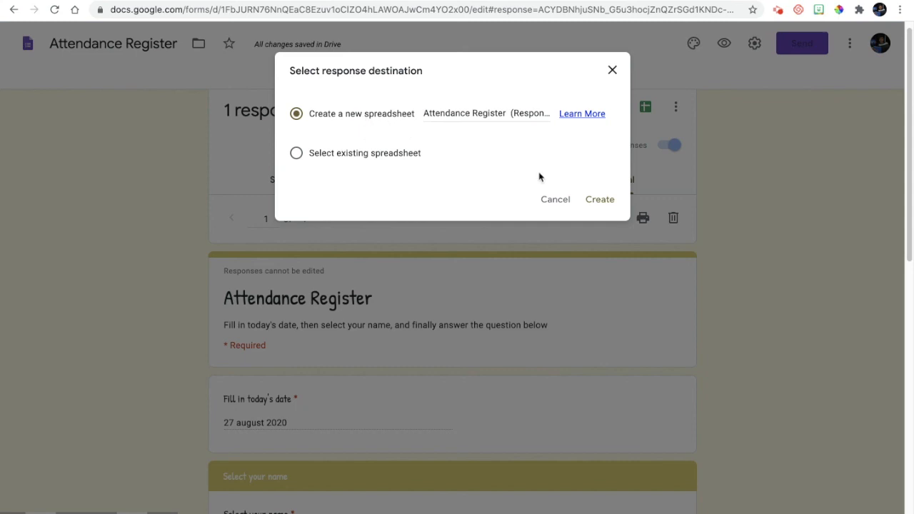
left_click(599, 203)
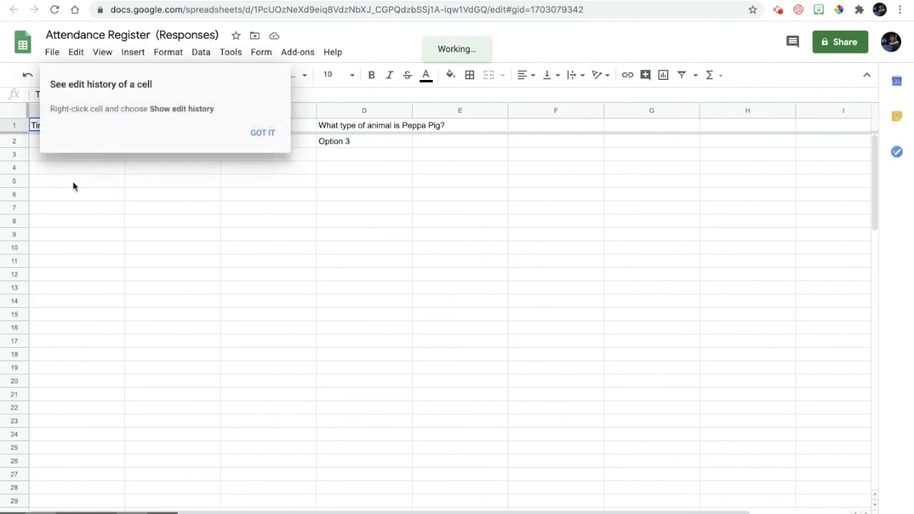
left_click(261, 135)
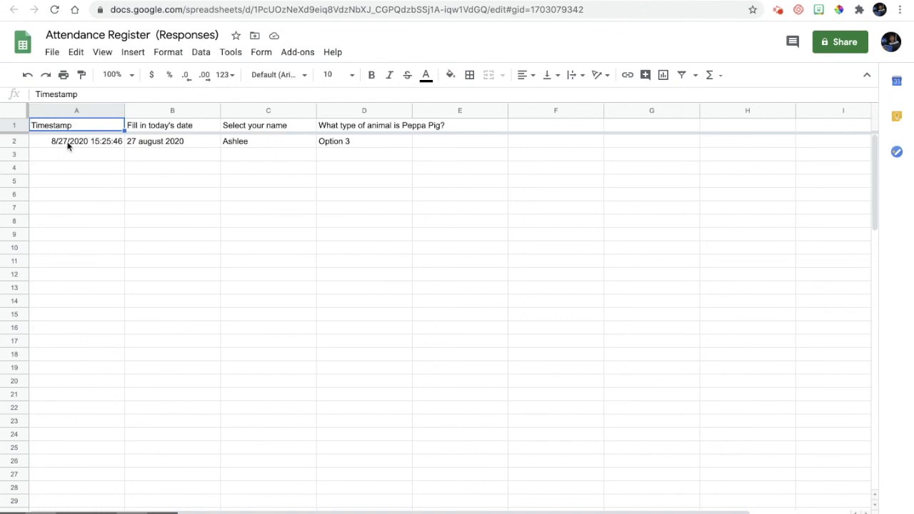